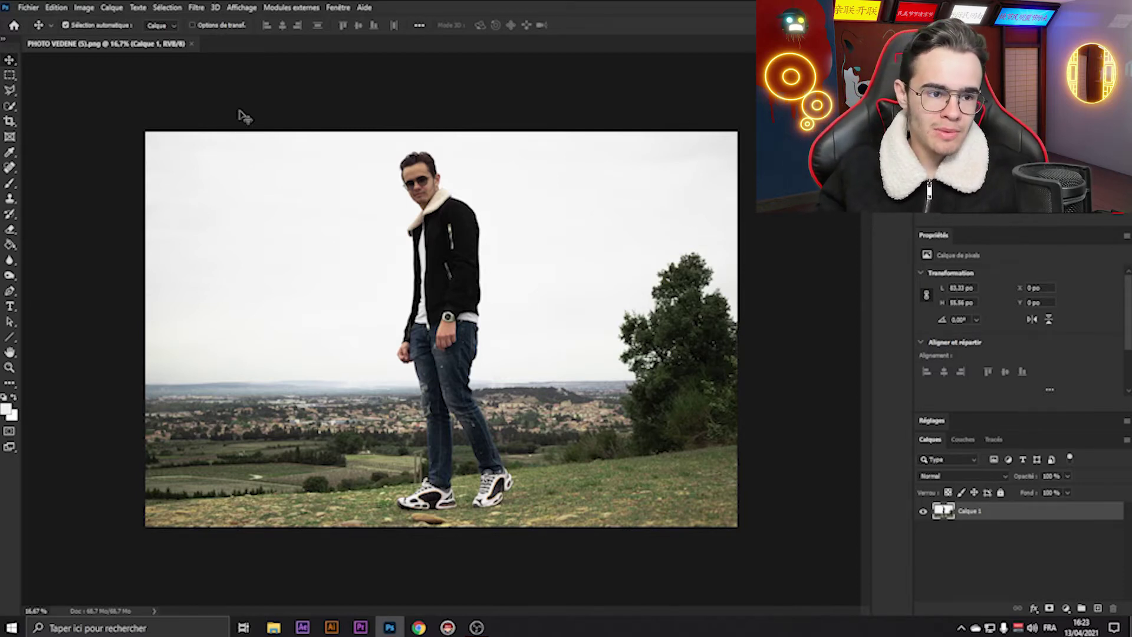
# Open Sky Replacement for the photo and apply the plain blue gradient sky from the Ciels bleus group
pyautogui.click(55, 7)
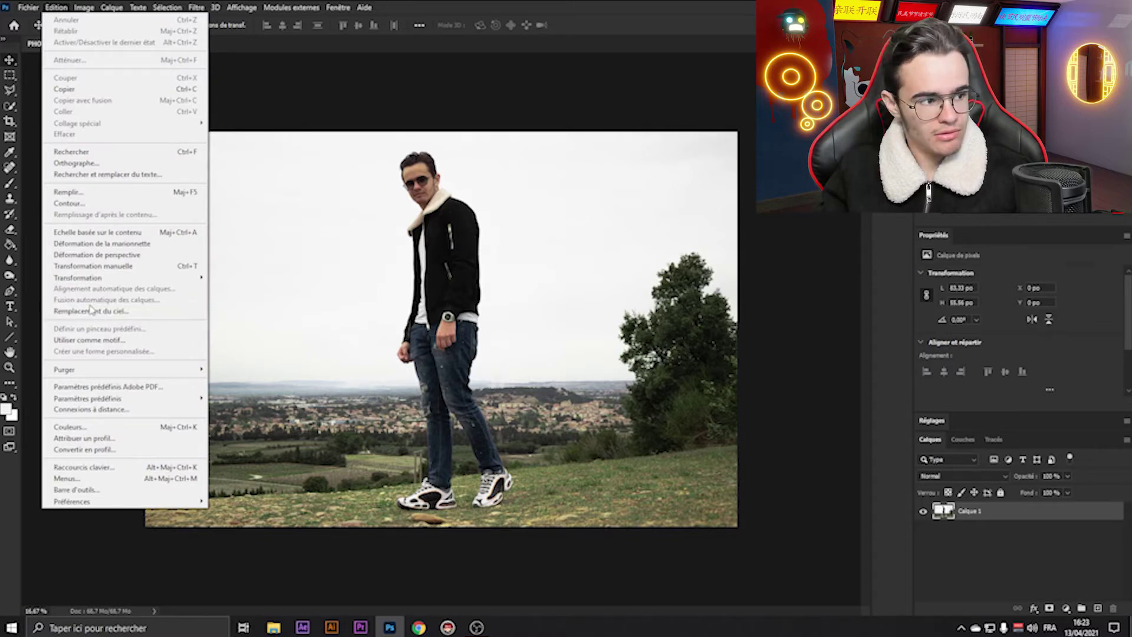
pyautogui.click(89, 311)
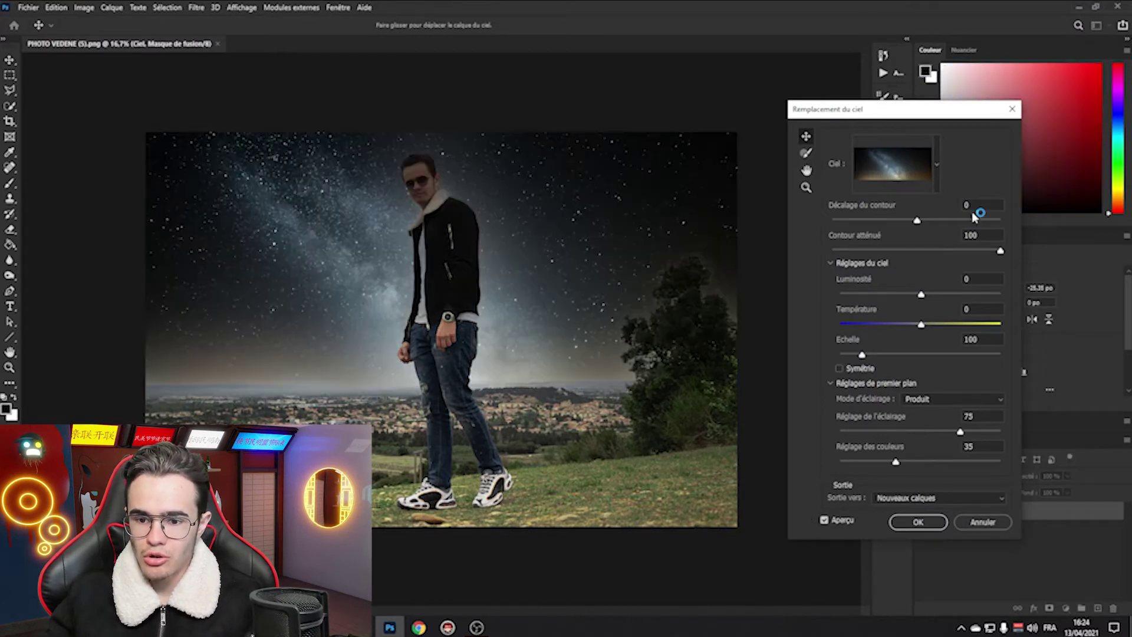
pyautogui.click(937, 168)
pyautogui.click(840, 299)
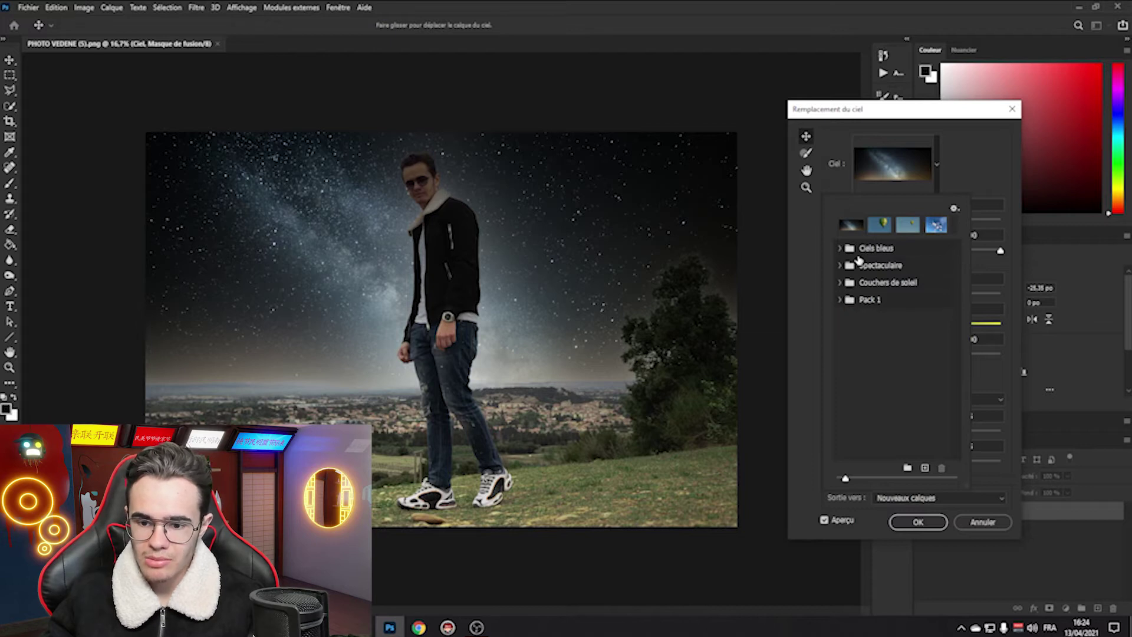
pyautogui.click(841, 248)
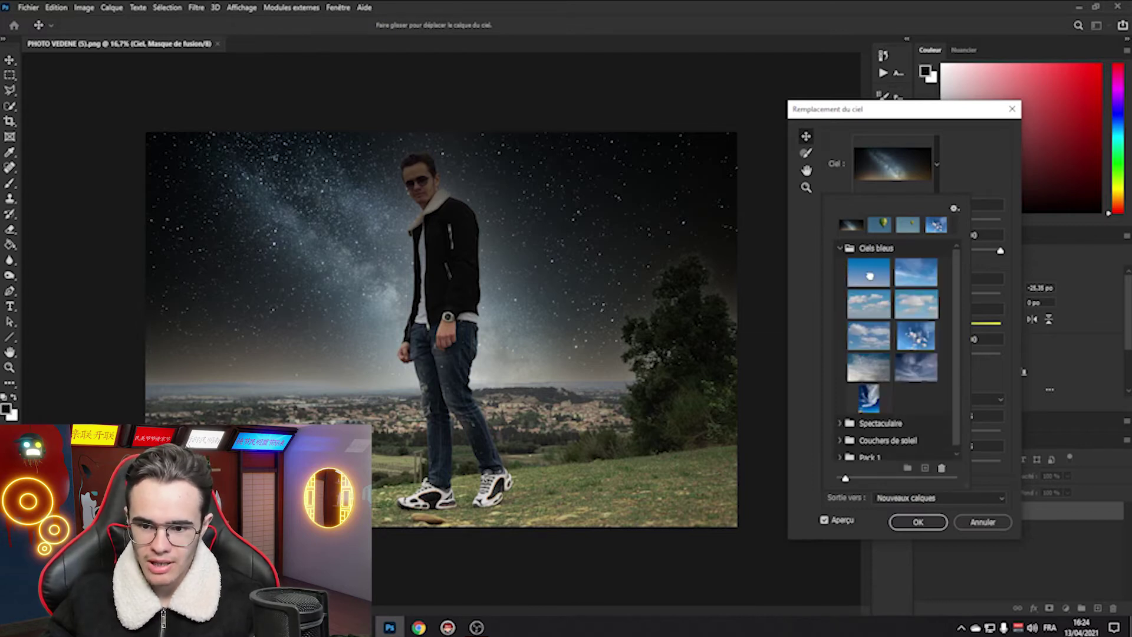
pyautogui.click(872, 284)
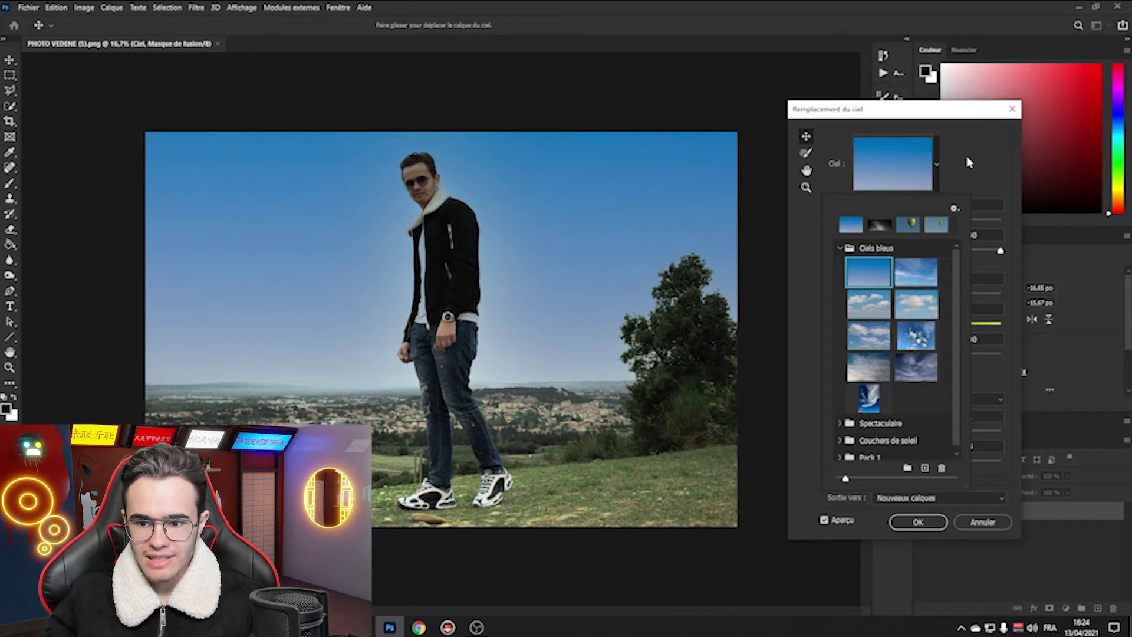
pyautogui.click(969, 162)
# Toggle the preview off and on to compare the plain blue sky with the original photo
pyautogui.click(826, 520)
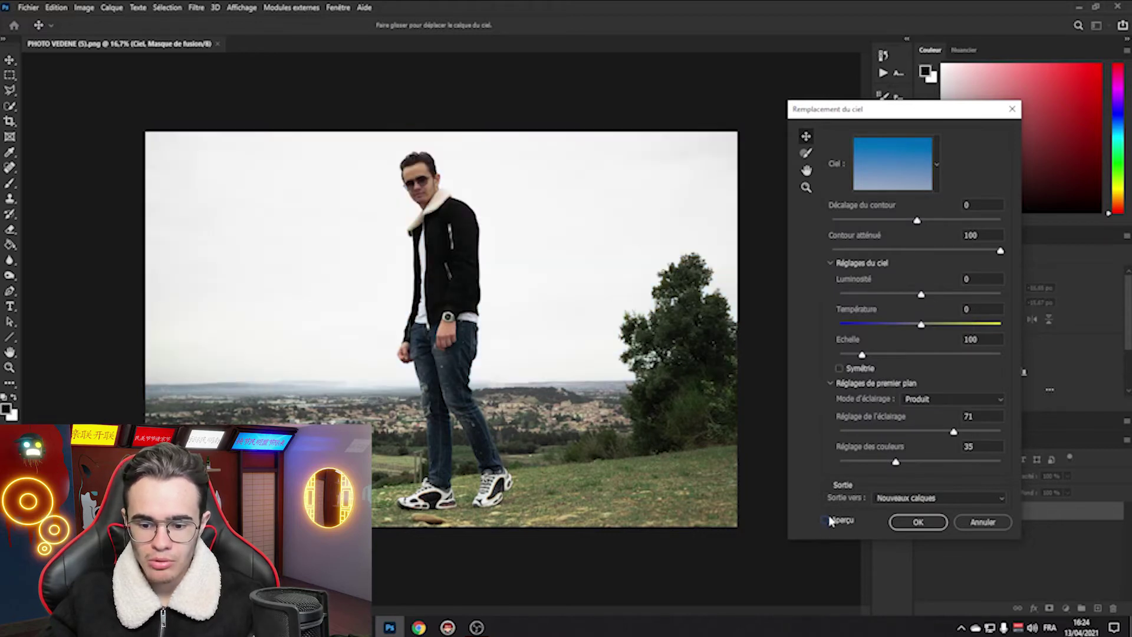
pyautogui.click(826, 521)
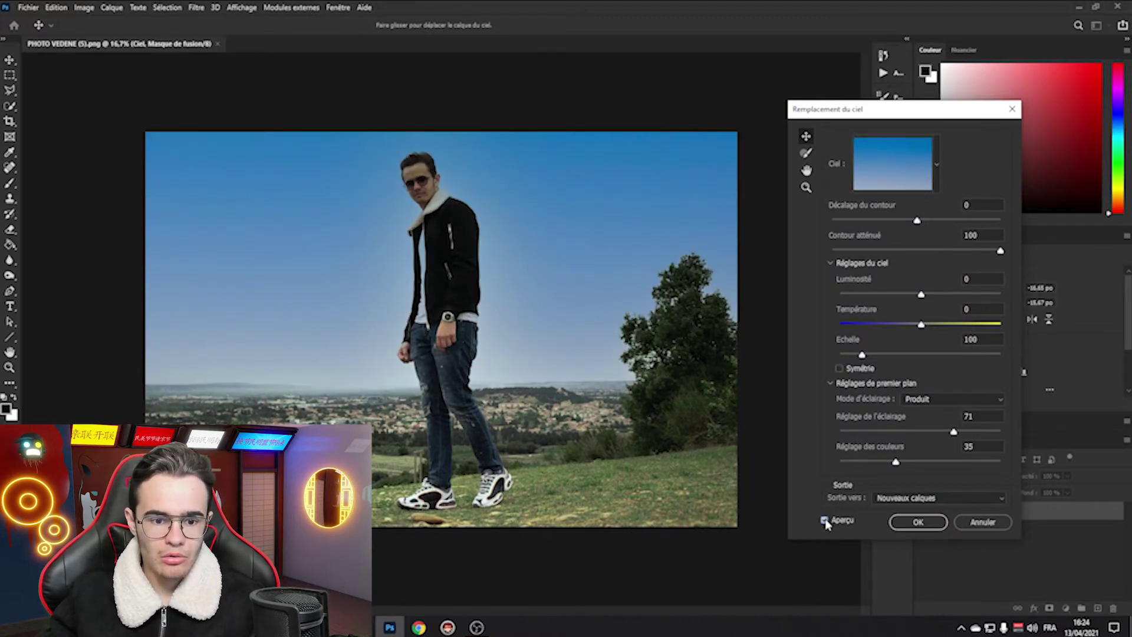
pyautogui.click(826, 520)
pyautogui.click(826, 520)
pyautogui.click(826, 520)
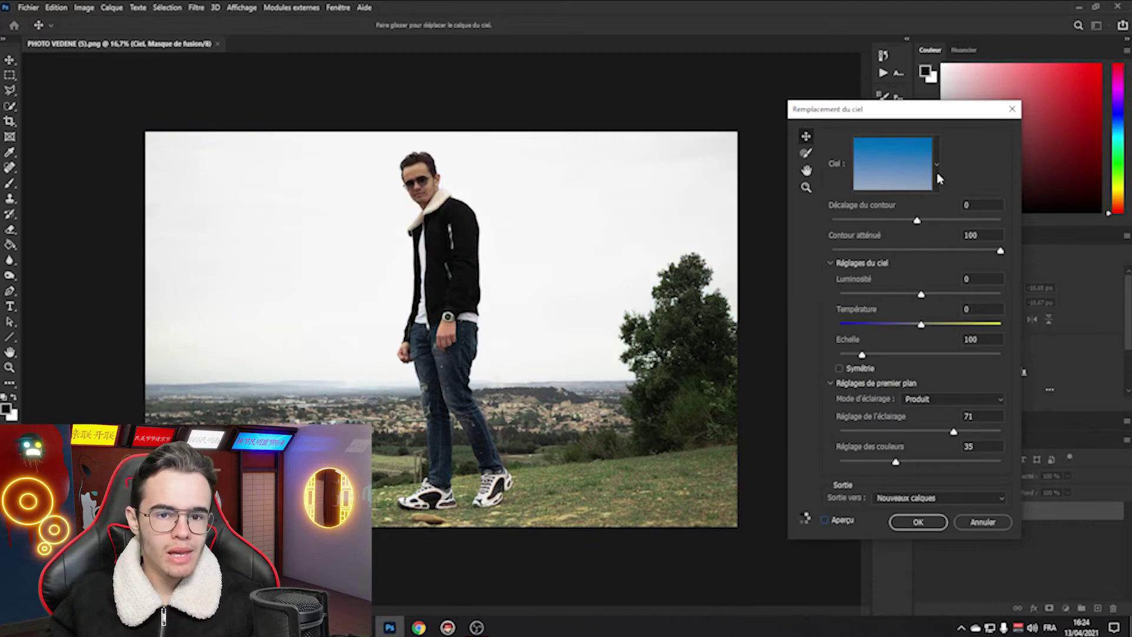
# Try the deep blue sky with wispy white clouds from the Ciels bleus group with the preview enabled
pyautogui.click(937, 165)
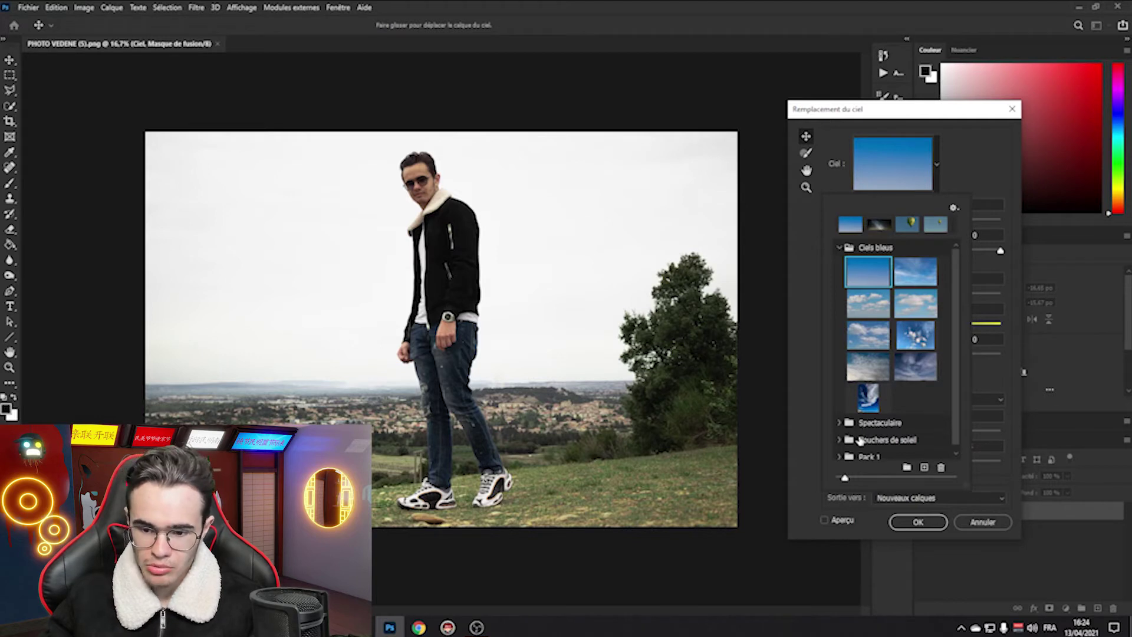
pyautogui.click(875, 397)
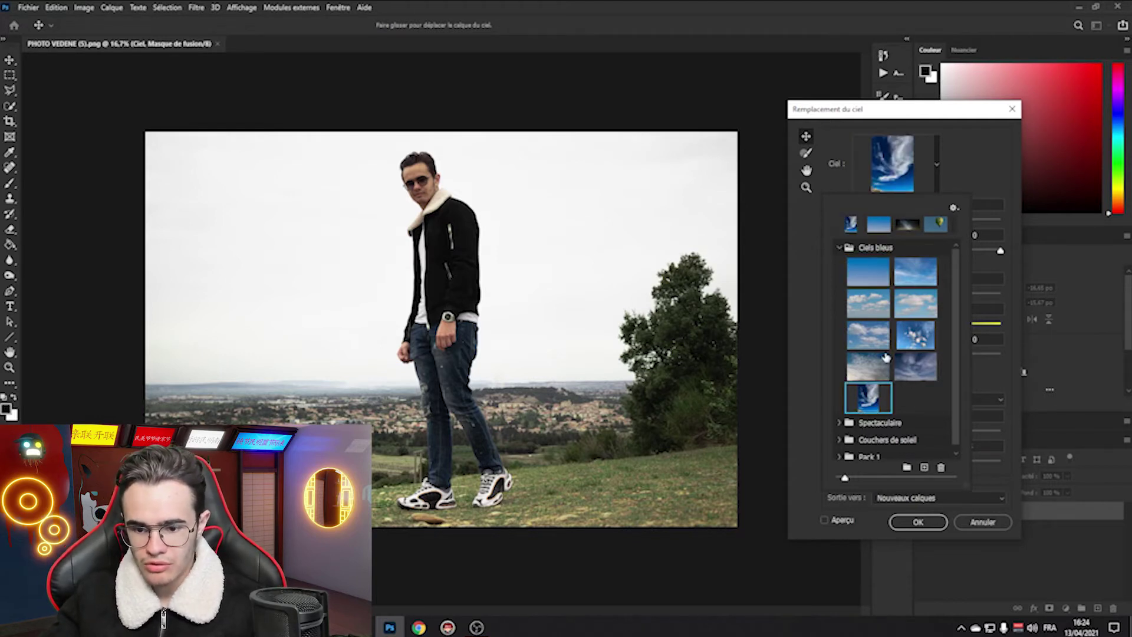
pyautogui.click(826, 521)
pyautogui.click(938, 168)
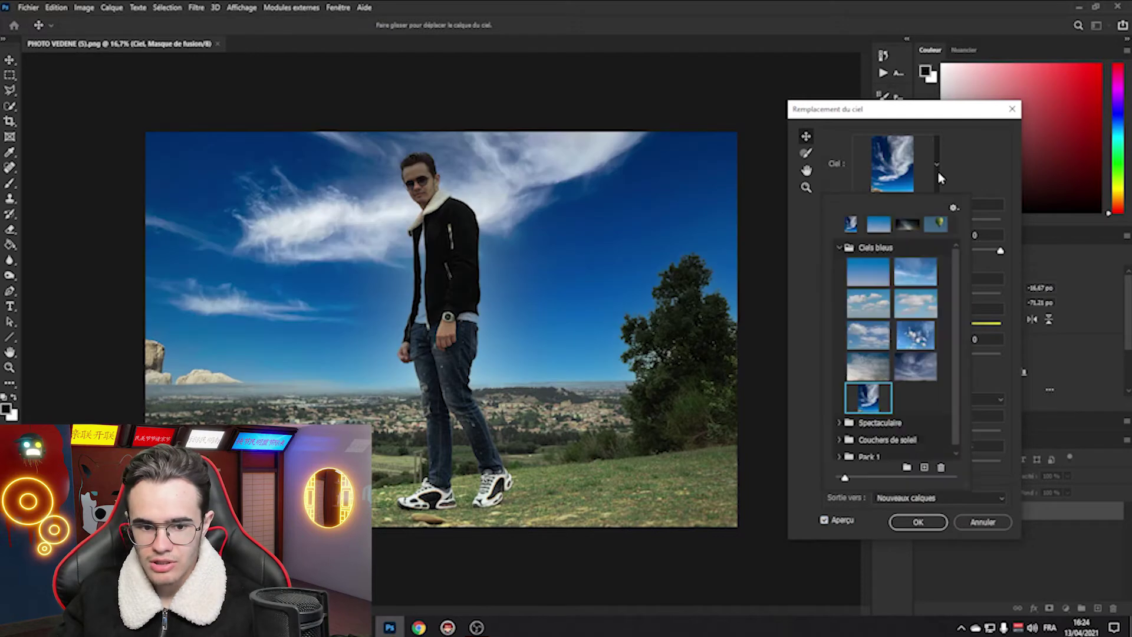
# Try the purple and red sunset sky from the Spectaculaire group
pyautogui.click(840, 422)
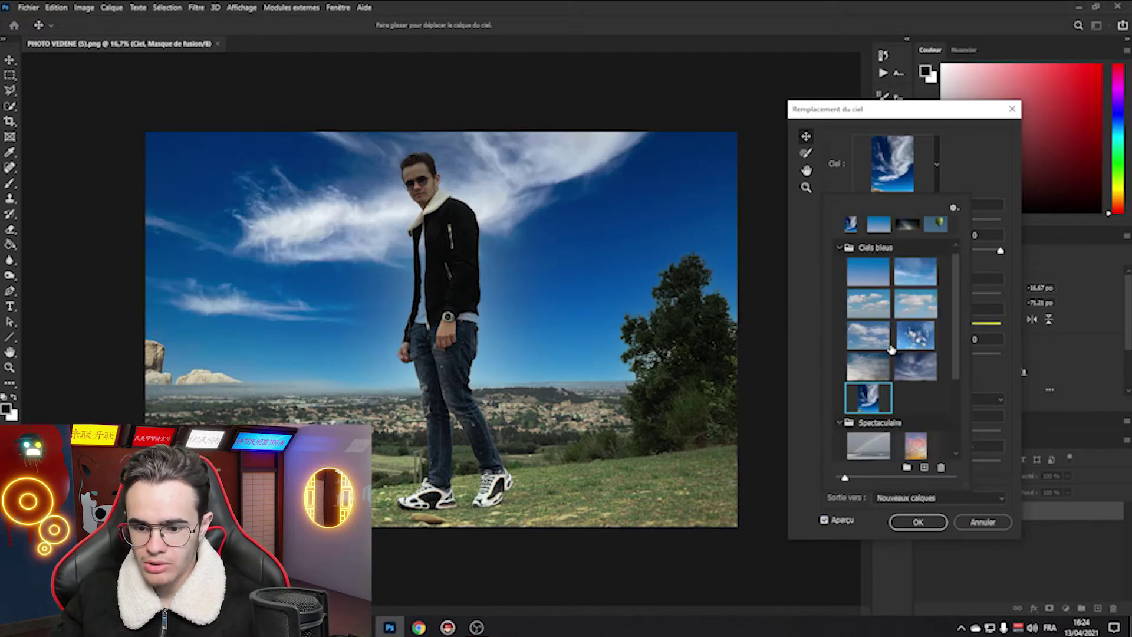
pyautogui.scroll(-3, 884, 367)
pyautogui.scroll(-2, 888, 380)
pyautogui.click(915, 352)
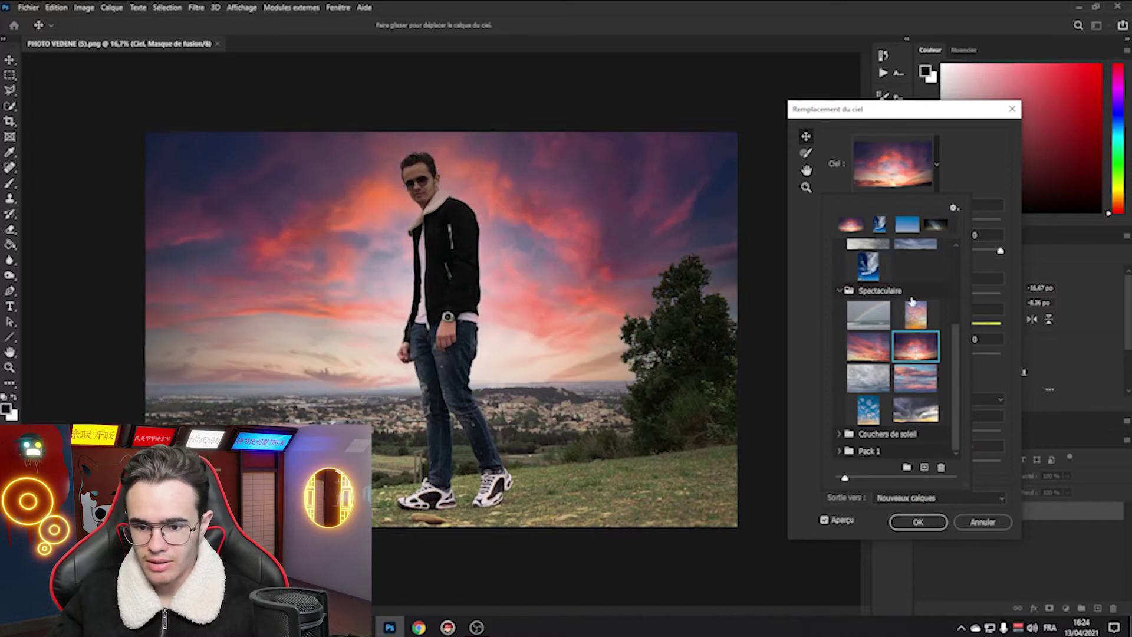
# Try two cloudy skies from Spectaculaire and the blue-to-orange gradient sky from Couchers de soleil
pyautogui.click(838, 433)
pyautogui.scroll(-2, 891, 384)
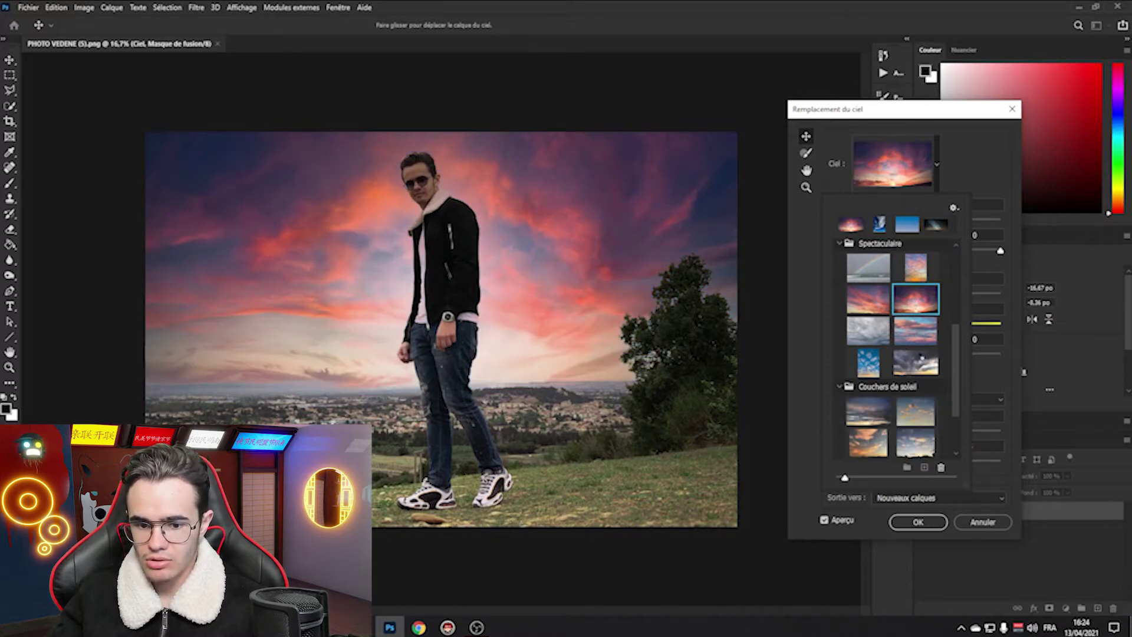
pyautogui.click(915, 362)
pyautogui.click(870, 376)
pyautogui.scroll(-2, 912, 419)
pyautogui.click(913, 418)
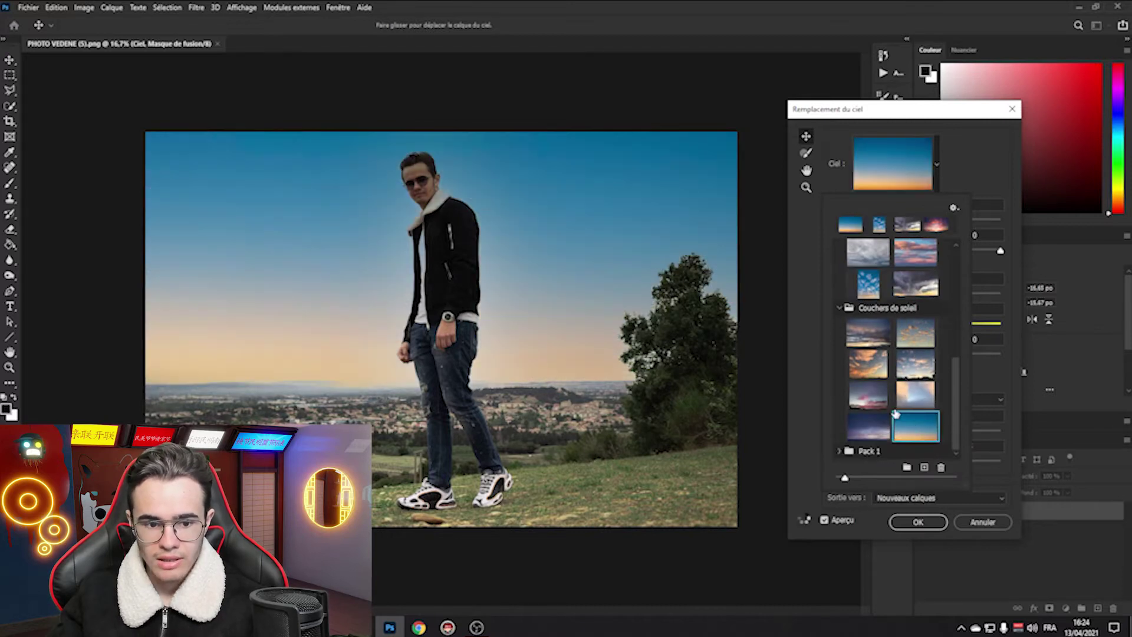
# Apply the streaked pink and orange sunset sky from the Spectaculaire group and reposition the dialog over the photo
pyautogui.click(874, 387)
pyautogui.scroll(-3, 875, 407)
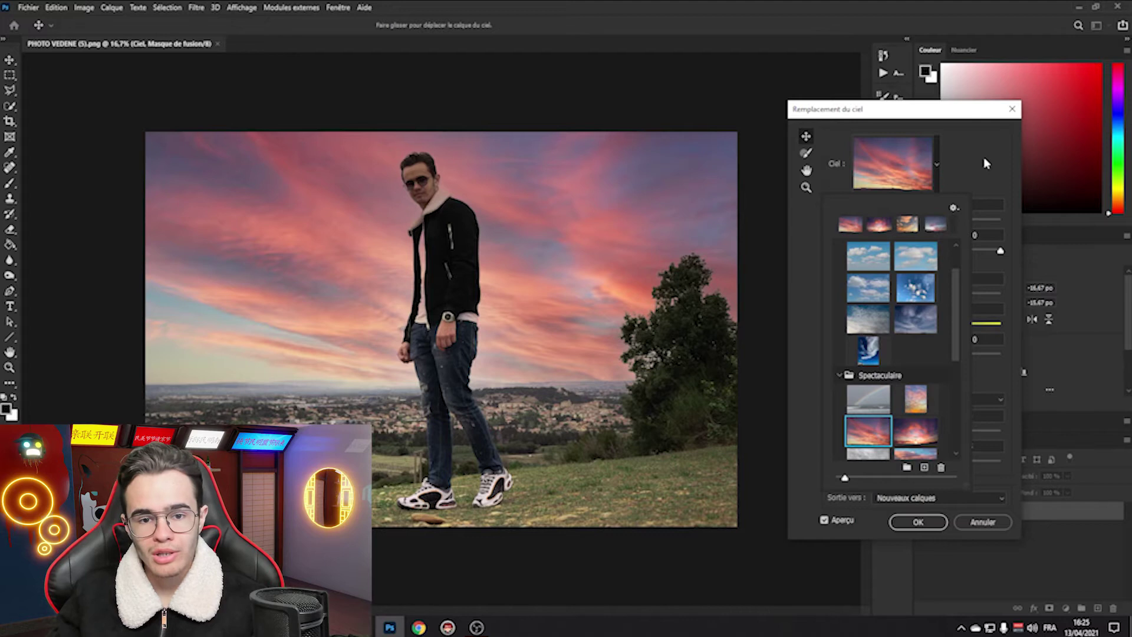
pyautogui.moveTo(896, 109); pyautogui.dragTo(812, 123)
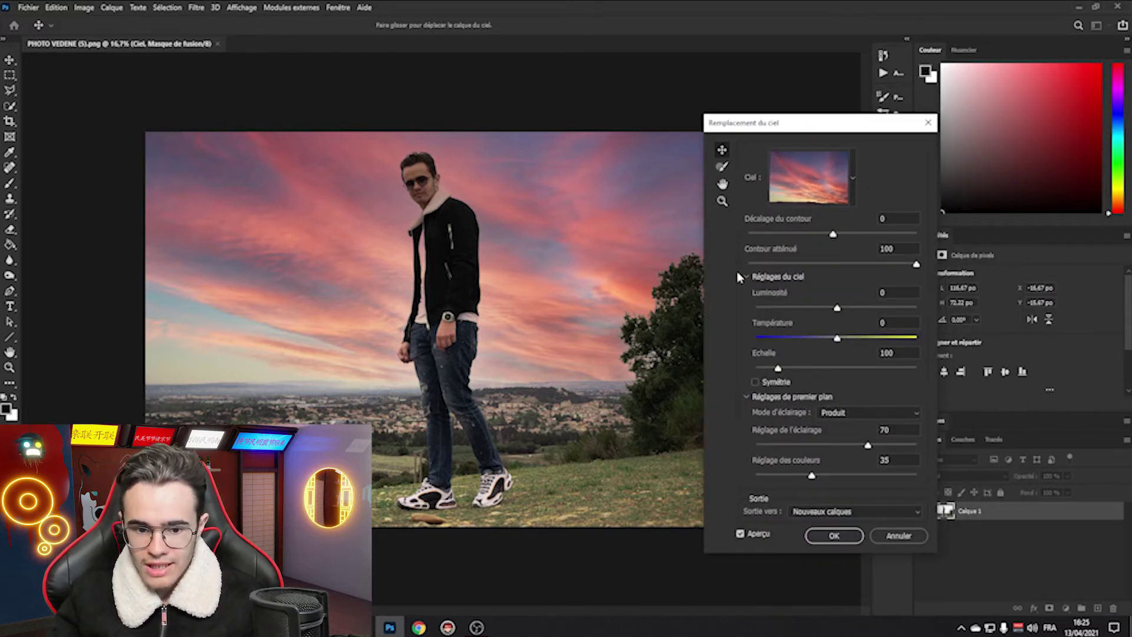
# Try a higher Décalage du contour while viewing the man's outline up close, and return it to 0
pyautogui.moveTo(833, 235); pyautogui.dragTo(881, 236)
pyautogui.press('z')
pyautogui.moveTo(418, 328); pyautogui.dragTo(430, 370)
pyautogui.moveTo(881, 235); pyautogui.dragTo(834, 235)
pyautogui.click(827, 235)
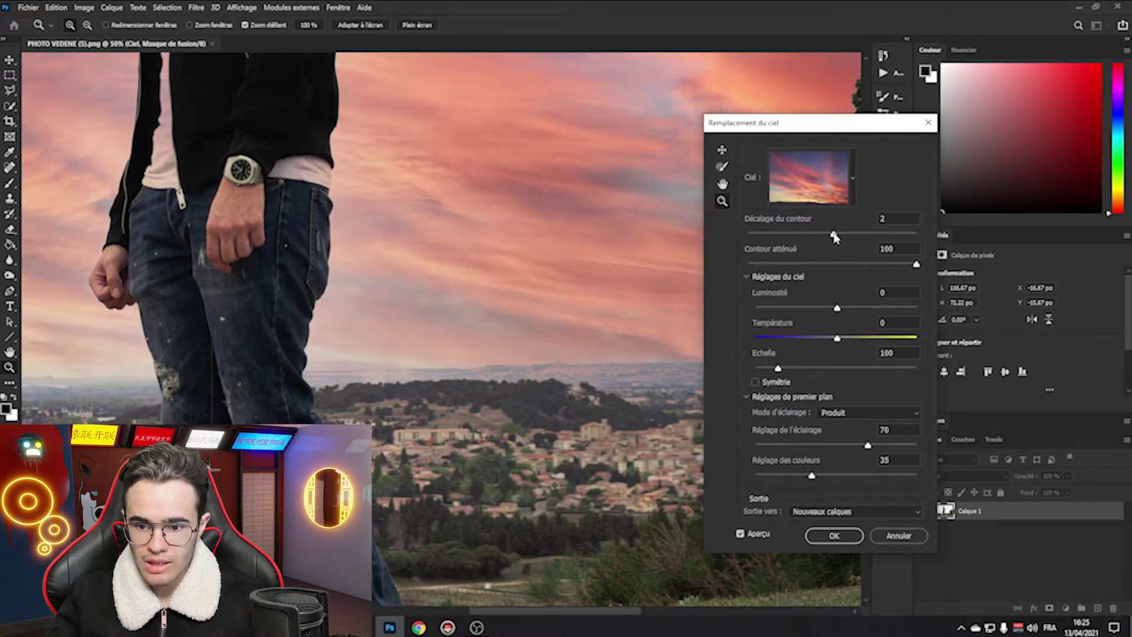
# Examine the new sky's edges around the man, the horizon and the tree up close, and return to the whole photo
pyautogui.scroll(-2, 548, 368)
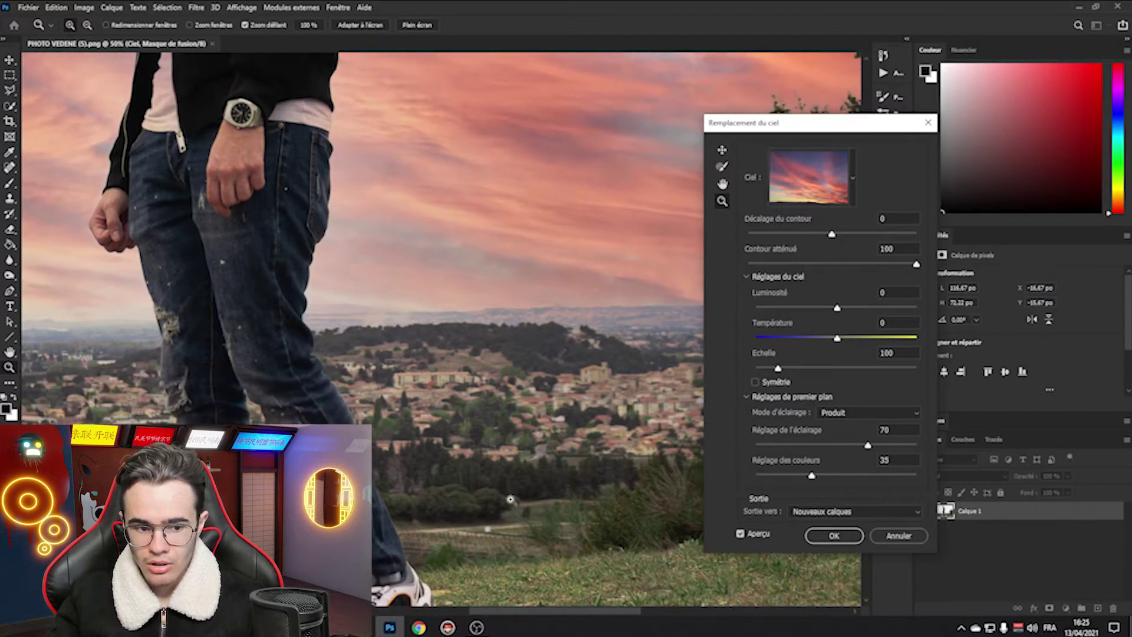
pyautogui.scroll(2, 512, 525)
pyautogui.moveTo(513, 610); pyautogui.dragTo(592, 614)
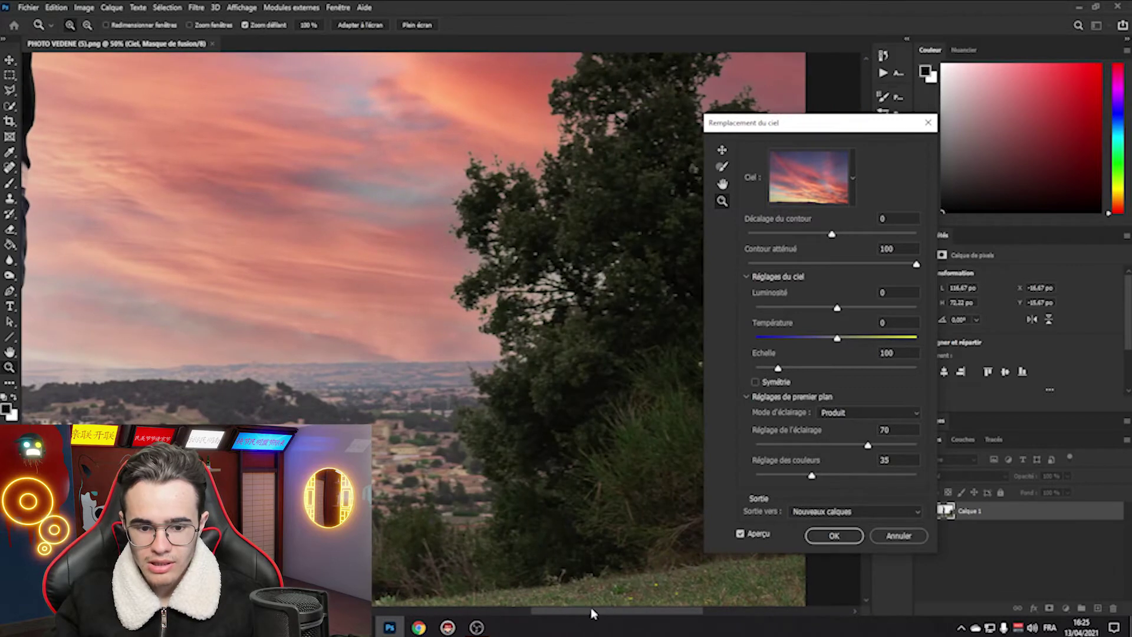
pyautogui.scroll(2, 591, 477)
pyautogui.moveTo(832, 234)
pyautogui.mouseDown()
pyautogui.moveTo(850, 238)
pyautogui.moveTo(832, 236)
pyautogui.mouseUp()
pyautogui.moveTo(566, 610); pyautogui.dragTo(477, 599)
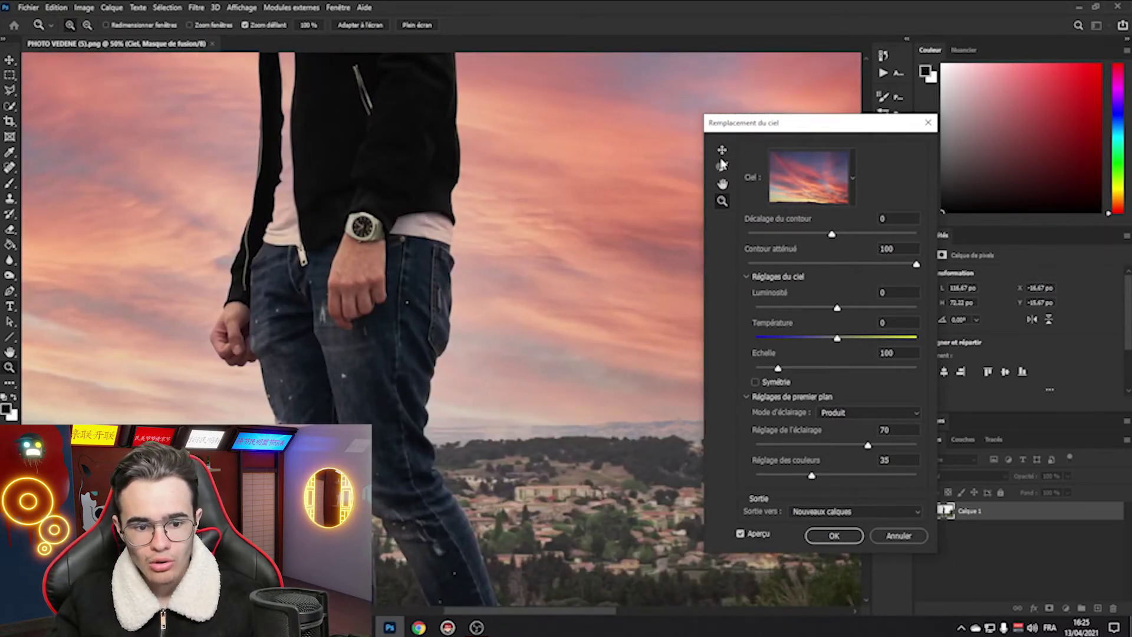
pyautogui.click(722, 201)
pyautogui.hotkey('ctrl', '-')
pyautogui.hotkey('ctrl', '-')
pyautogui.hotkey('ctrl', '-')
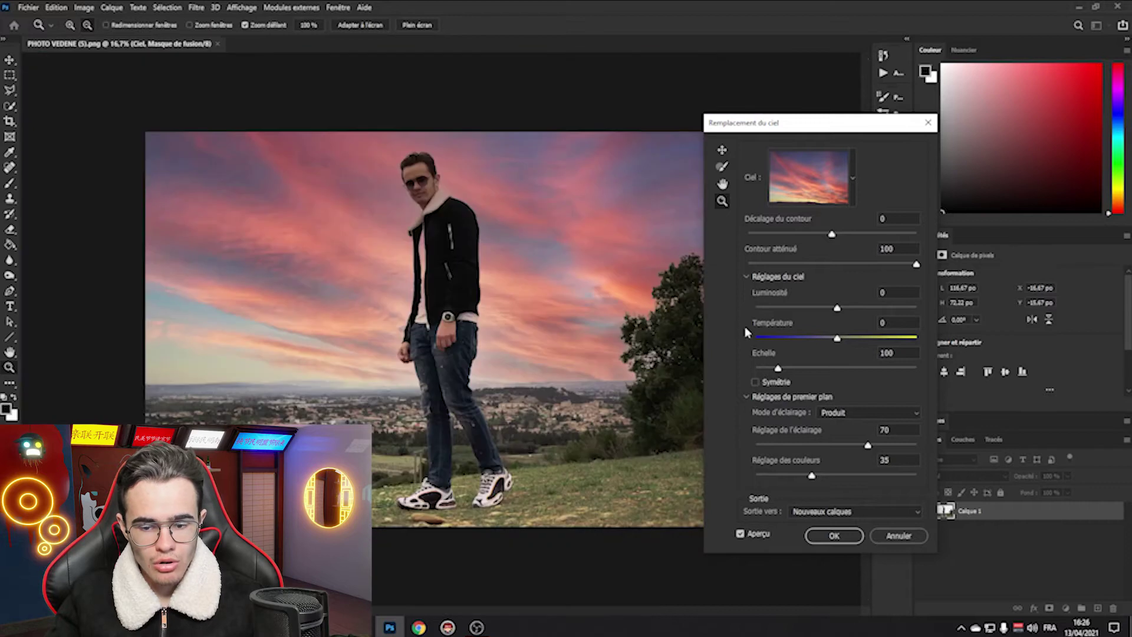
# Try Contour atténué at 0 and check the sky's transition both on the whole photo and up close
pyautogui.moveTo(909, 263); pyautogui.dragTo(747, 264)
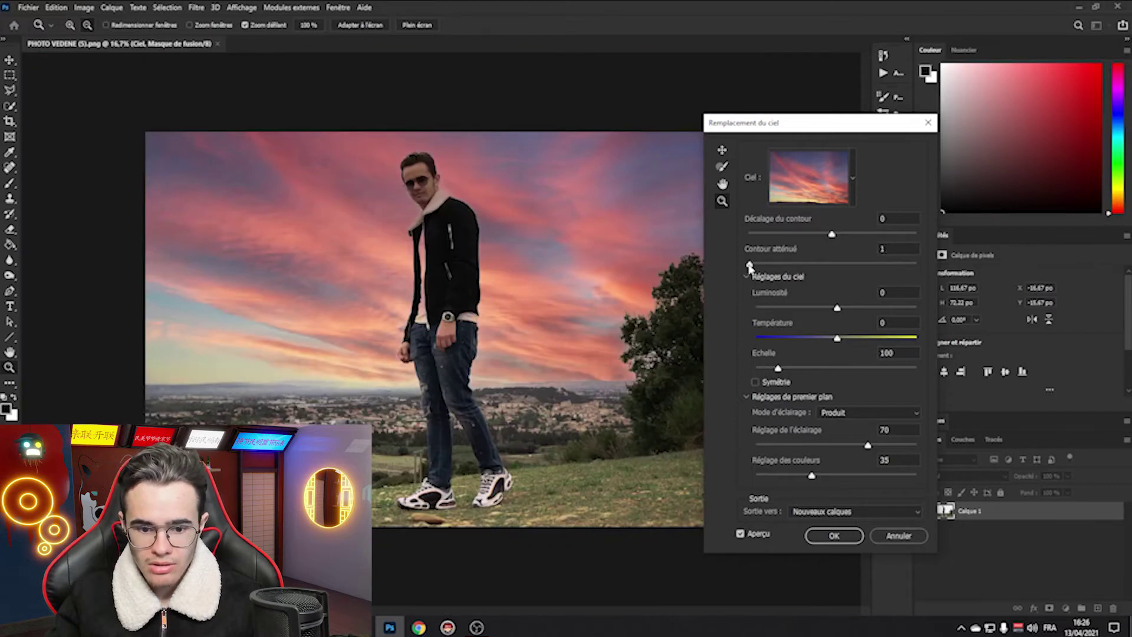
pyautogui.hotkey('ctrl', '-')
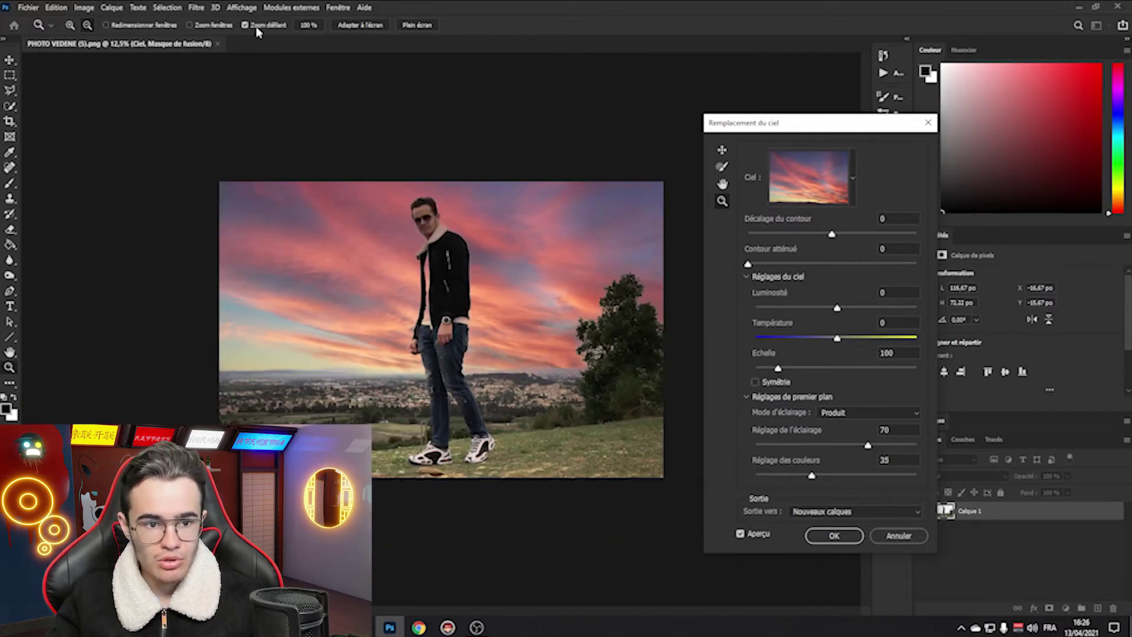
pyautogui.hotkey('ctrl', '+')
pyautogui.hotkey('ctrl', '+')
pyautogui.hotkey('ctrl', '+')
pyautogui.hotkey('ctrl', '+')
# Compare low and high Contour atténué values on the sky edge and set it to 85
pyautogui.moveTo(753, 265); pyautogui.dragTo(908, 268)
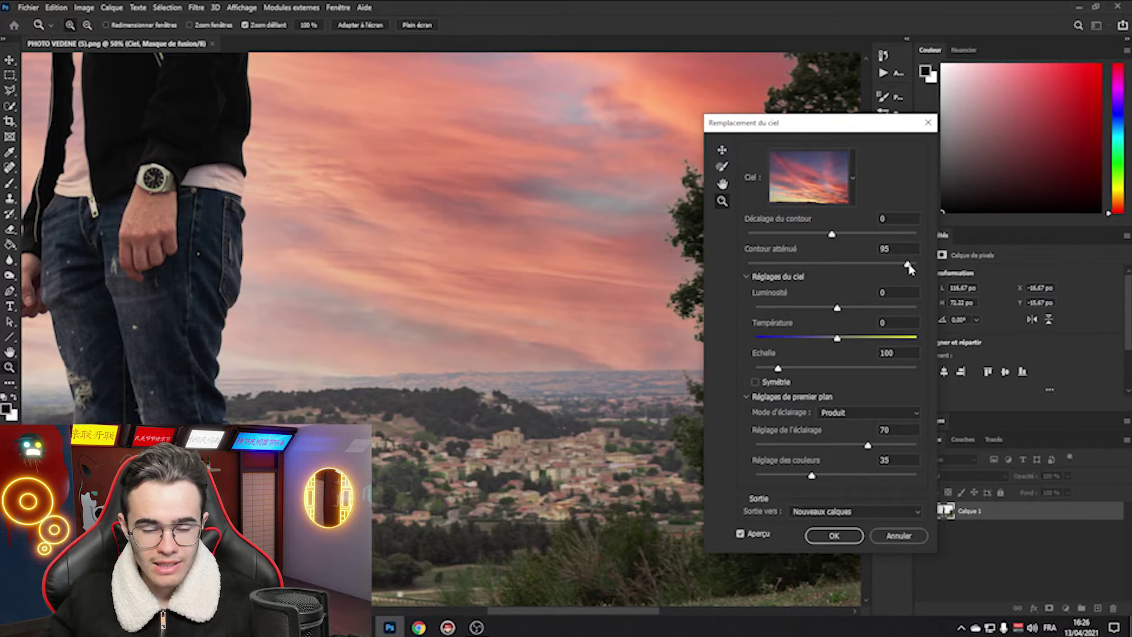
pyautogui.moveTo(909, 269); pyautogui.dragTo(745, 277)
pyautogui.click(902, 264)
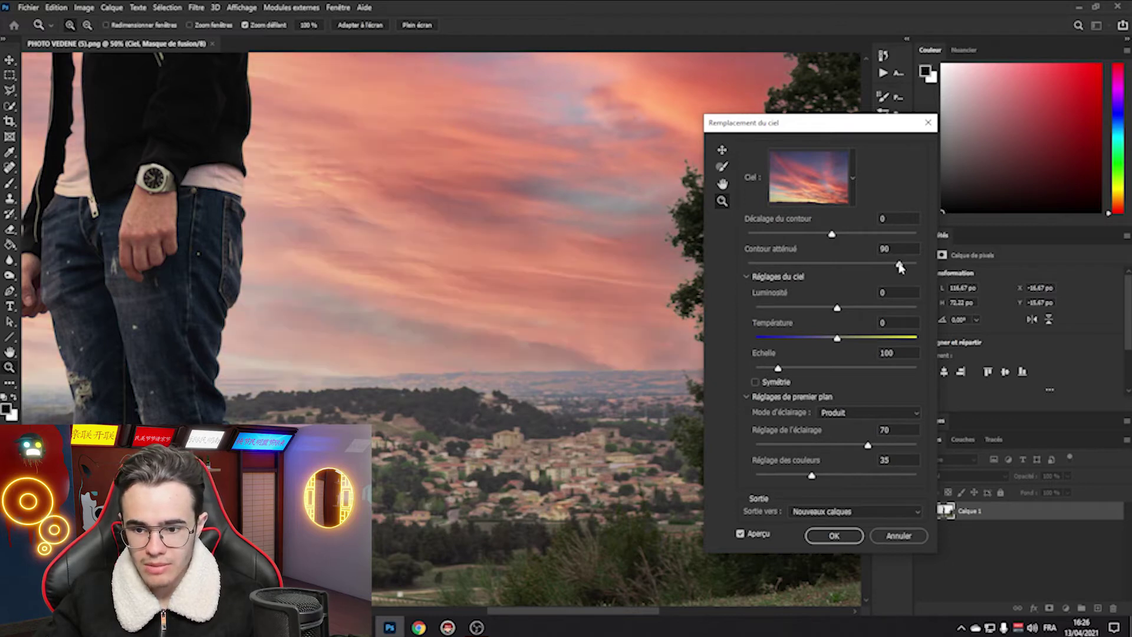
pyautogui.moveTo(902, 267)
pyautogui.mouseDown()
pyautogui.moveTo(921, 266)
pyautogui.moveTo(894, 269)
pyautogui.mouseUp()
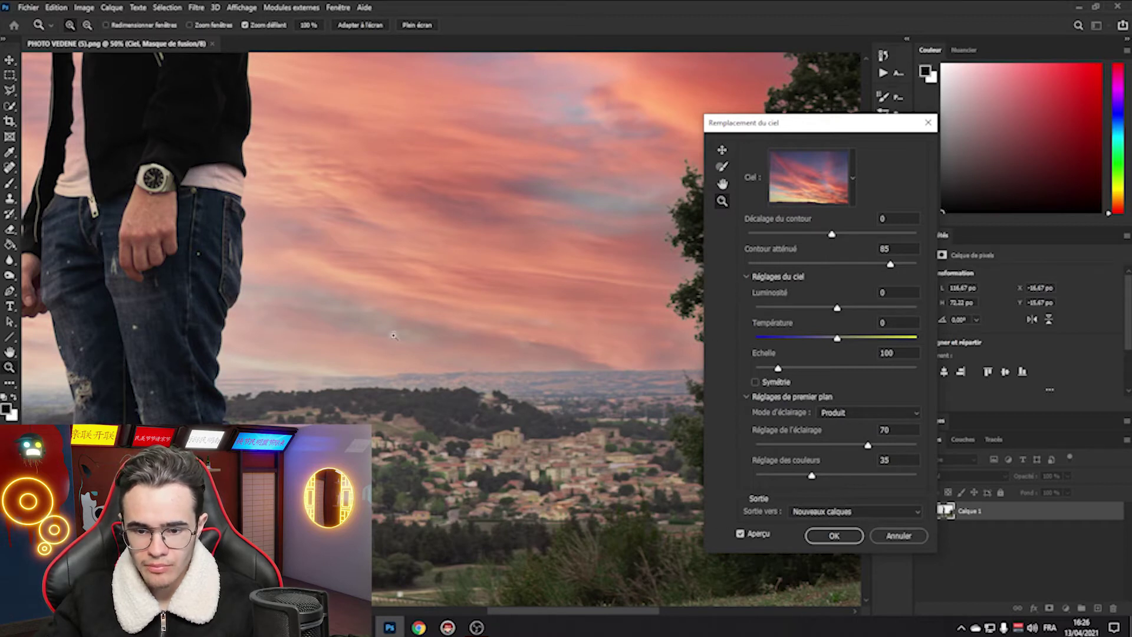
pyautogui.click(88, 25)
pyautogui.click(87, 25)
pyautogui.click(87, 25)
# Test the sky's Luminosité and a Température of -100, and return both to 0
pyautogui.moveTo(837, 307)
pyautogui.mouseDown()
pyautogui.moveTo(917, 311)
pyautogui.moveTo(740, 312)
pyautogui.moveTo(907, 316)
pyautogui.moveTo(838, 308)
pyautogui.mouseUp()
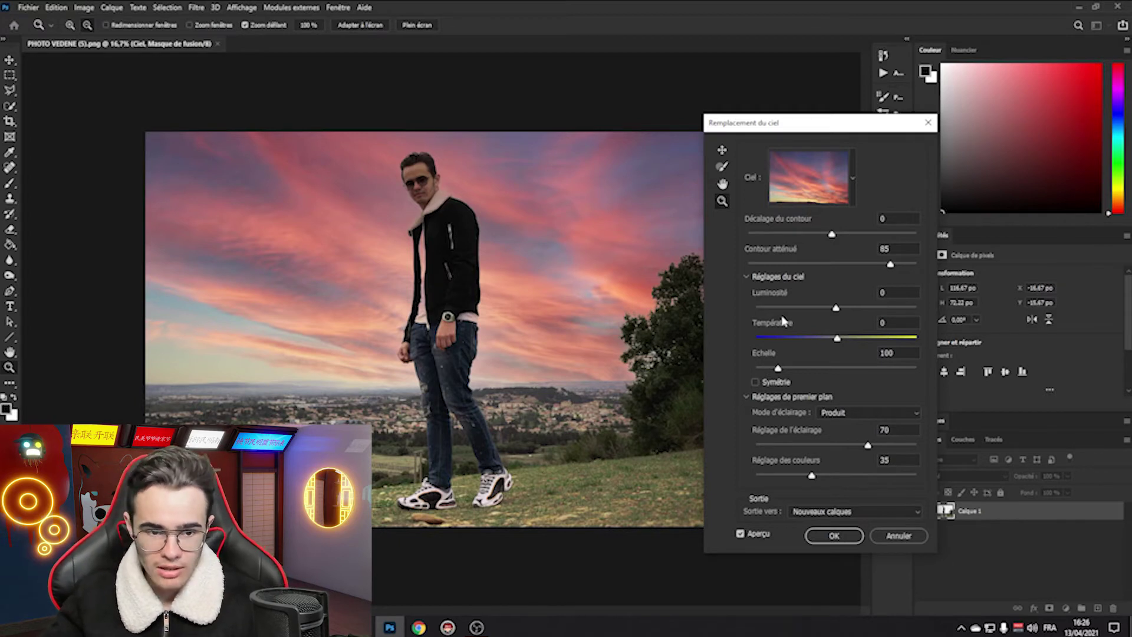
pyautogui.moveTo(837, 338); pyautogui.dragTo(748, 341)
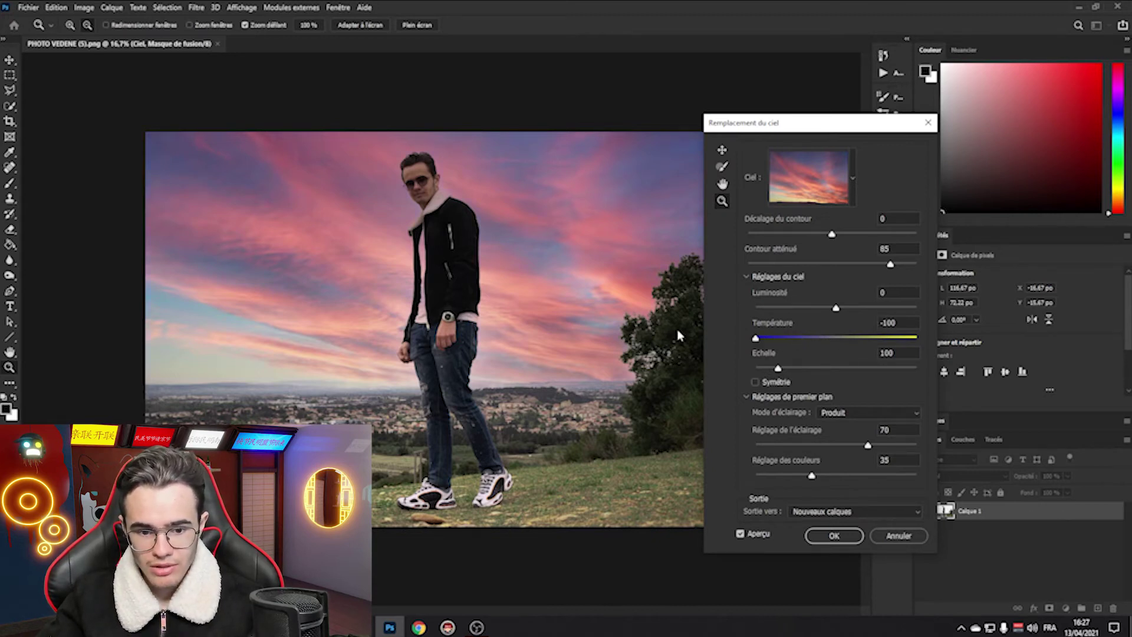
pyautogui.click(836, 337)
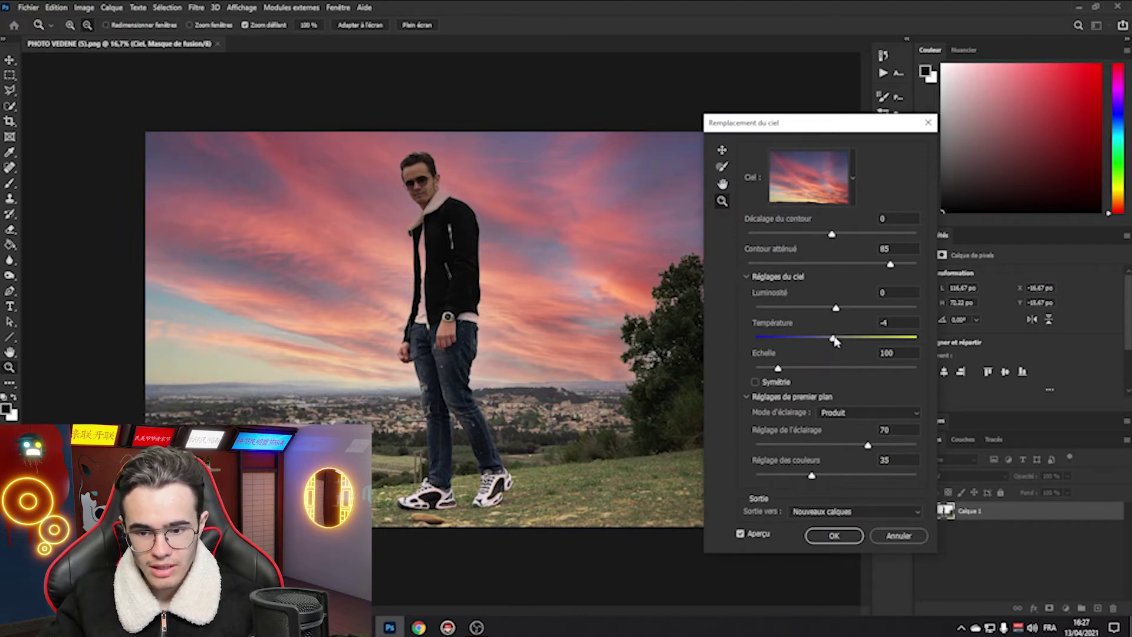
pyautogui.moveTo(837, 341); pyautogui.dragTo(838, 342)
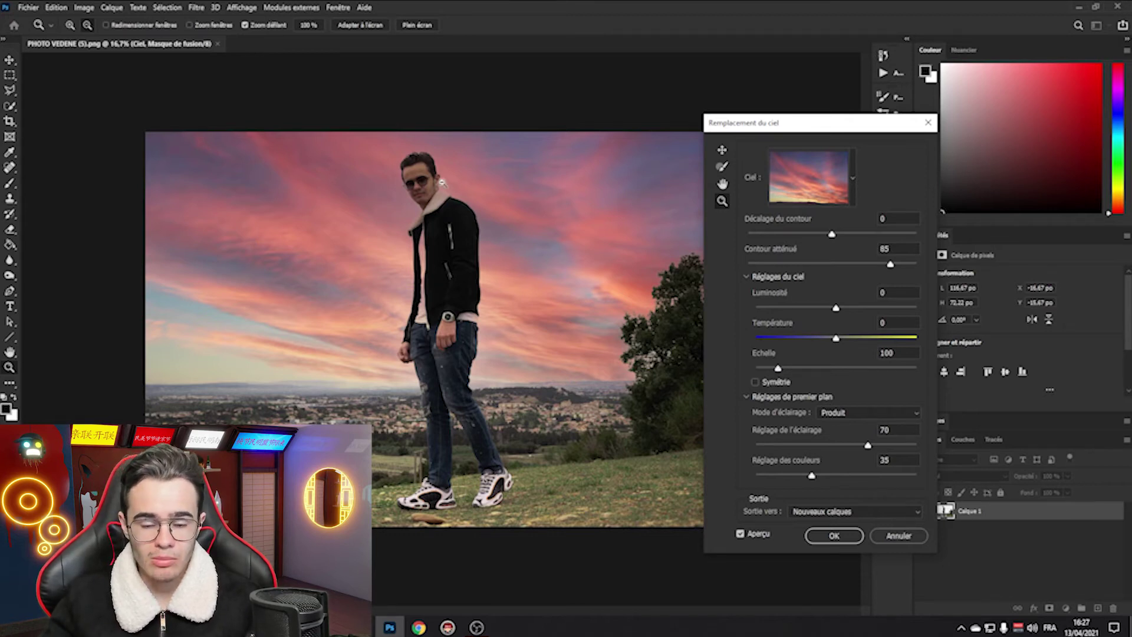
# Try the sky's Echelle at 400 and return it to 100
pyautogui.moveTo(781, 370)
pyautogui.mouseDown()
pyautogui.moveTo(845, 371)
pyautogui.moveTo(757, 373)
pyautogui.moveTo(801, 373)
pyautogui.moveTo(783, 375)
pyautogui.mouseUp()
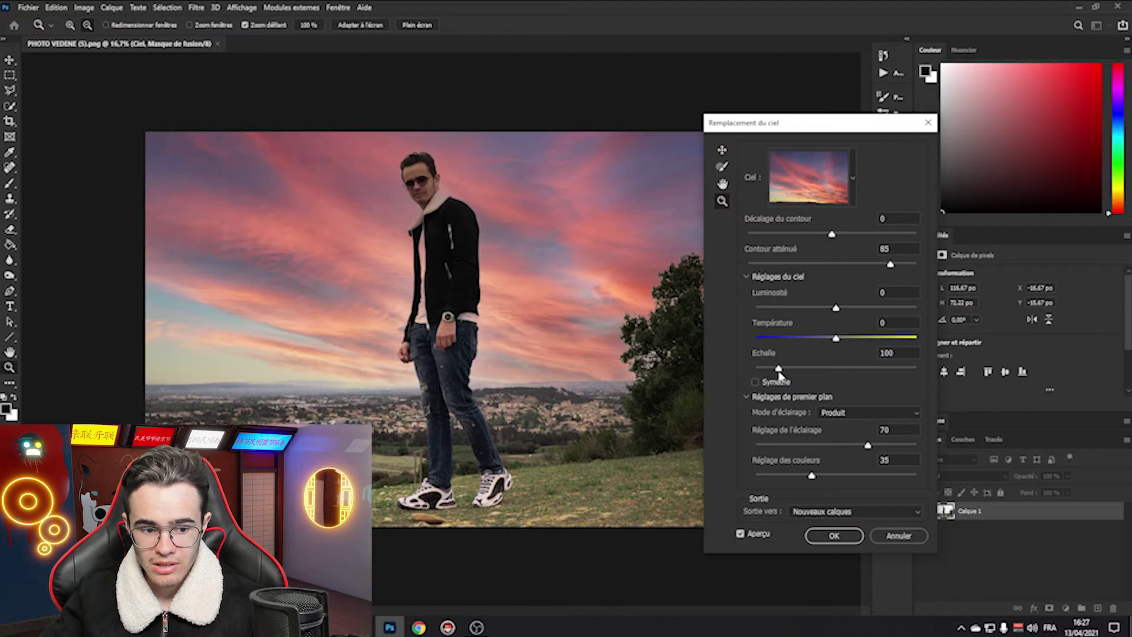
pyautogui.moveTo(780, 373); pyautogui.dragTo(921, 373)
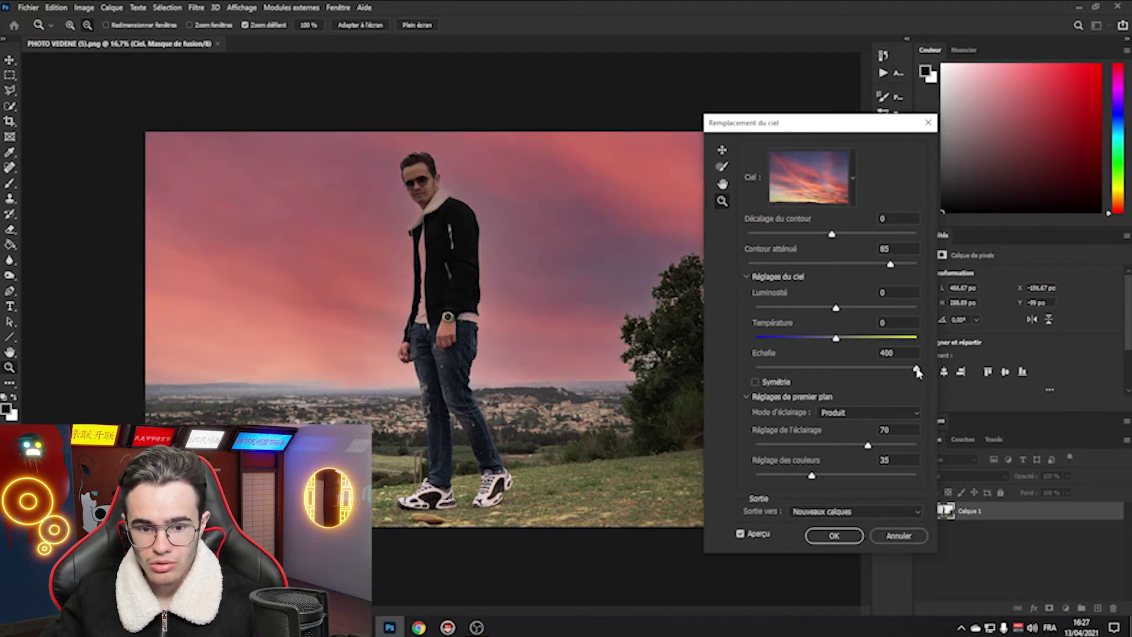
pyautogui.moveTo(917, 373); pyautogui.dragTo(780, 370)
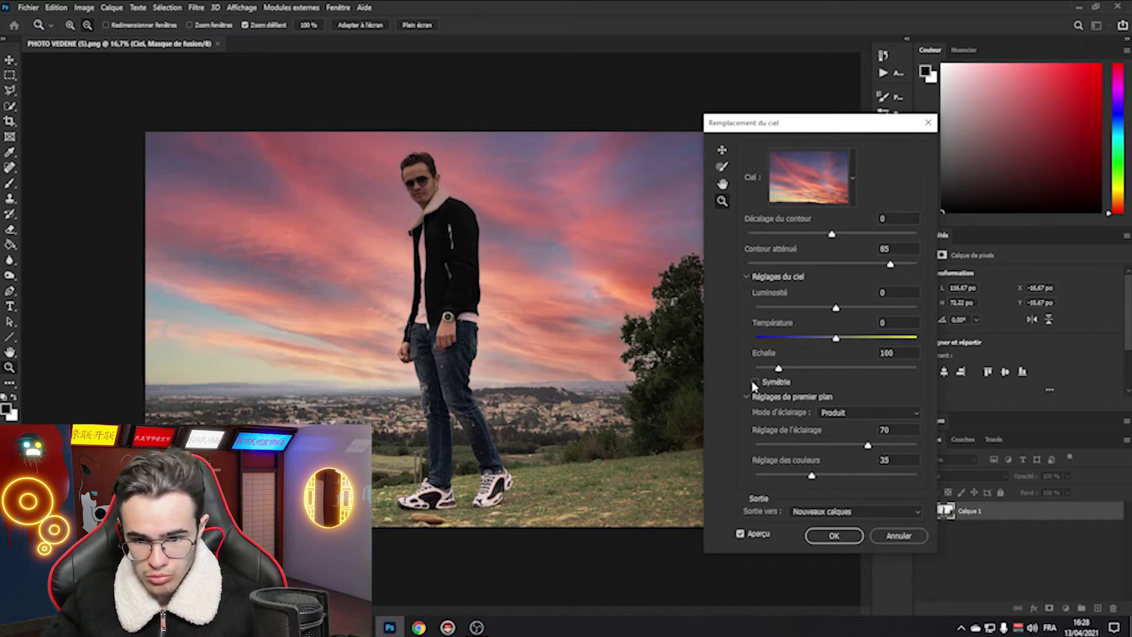
# Flip the replacement sky horizontally with the Symétrie option
pyautogui.click(755, 382)
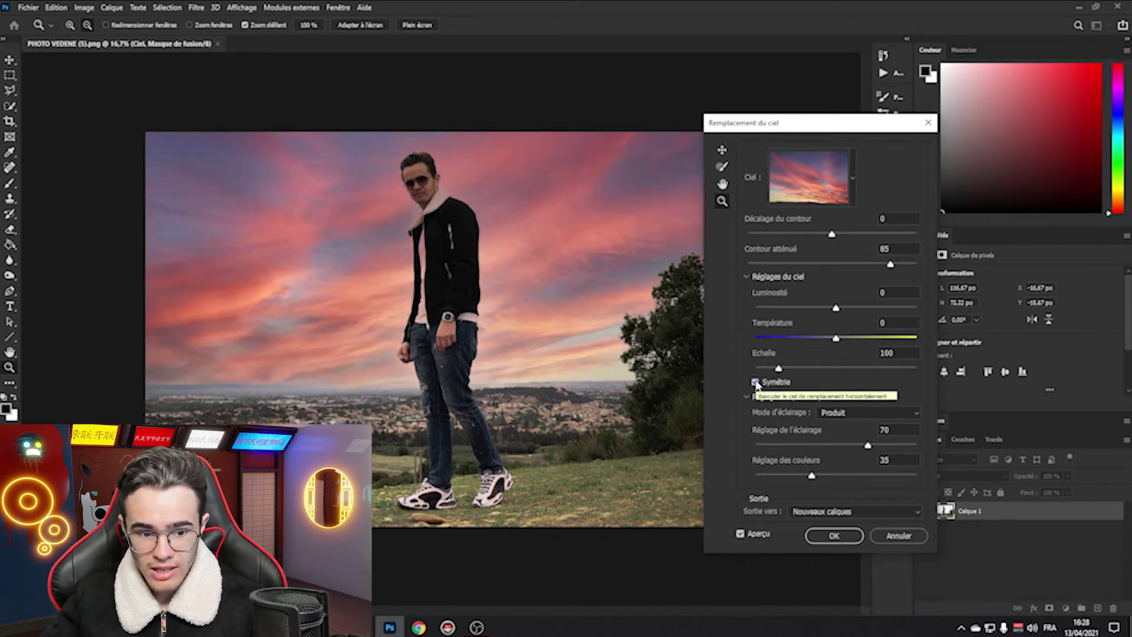
# Compare the sky with and without Symétrie and leave the horizontal flip turned off
pyautogui.click(755, 382)
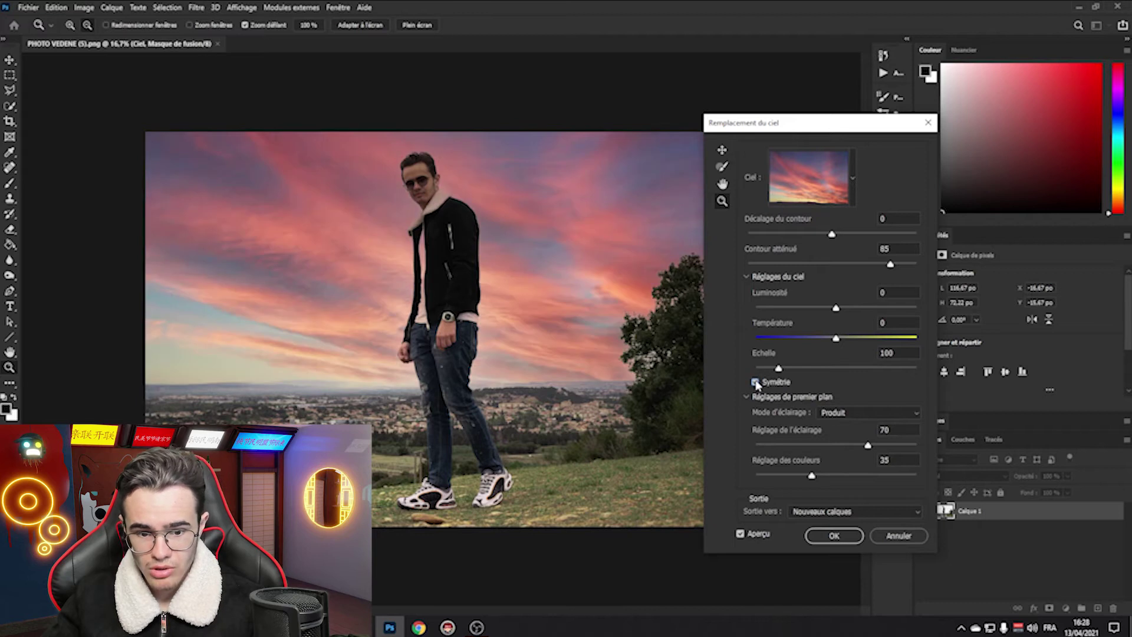
pyautogui.click(755, 382)
pyautogui.click(756, 383)
pyautogui.click(756, 383)
pyautogui.click(756, 383)
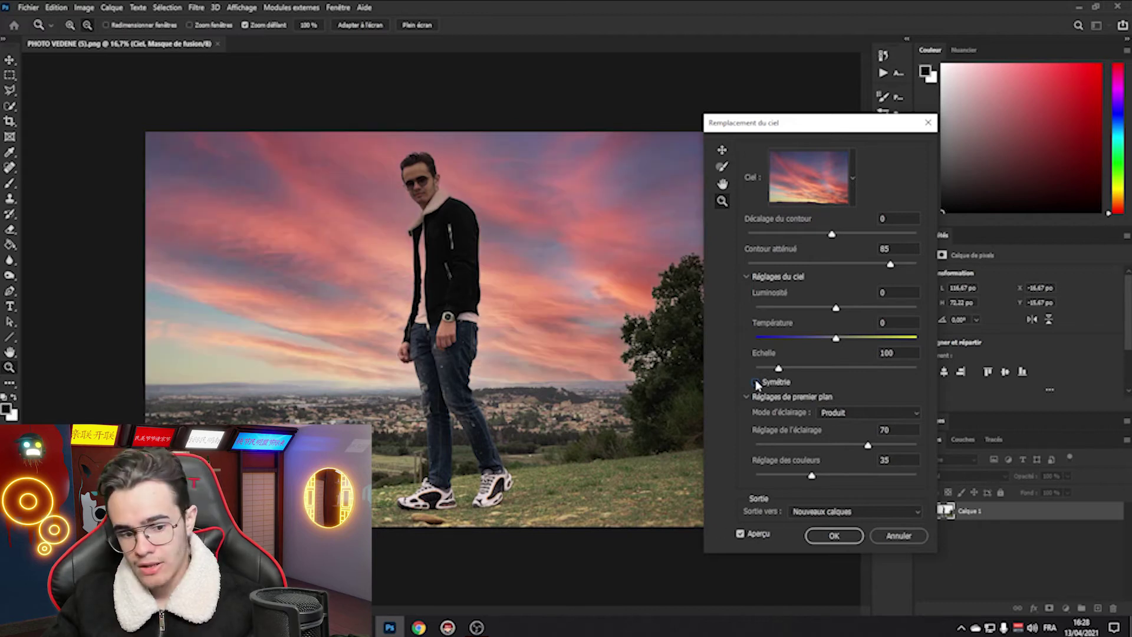
pyautogui.click(756, 383)
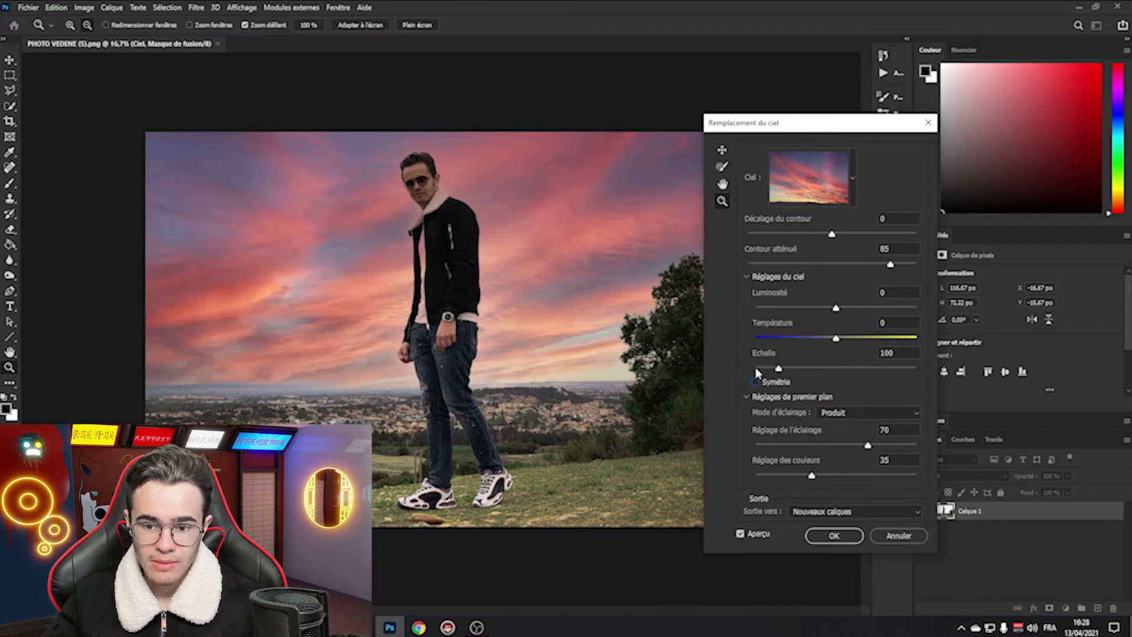
pyautogui.click(756, 381)
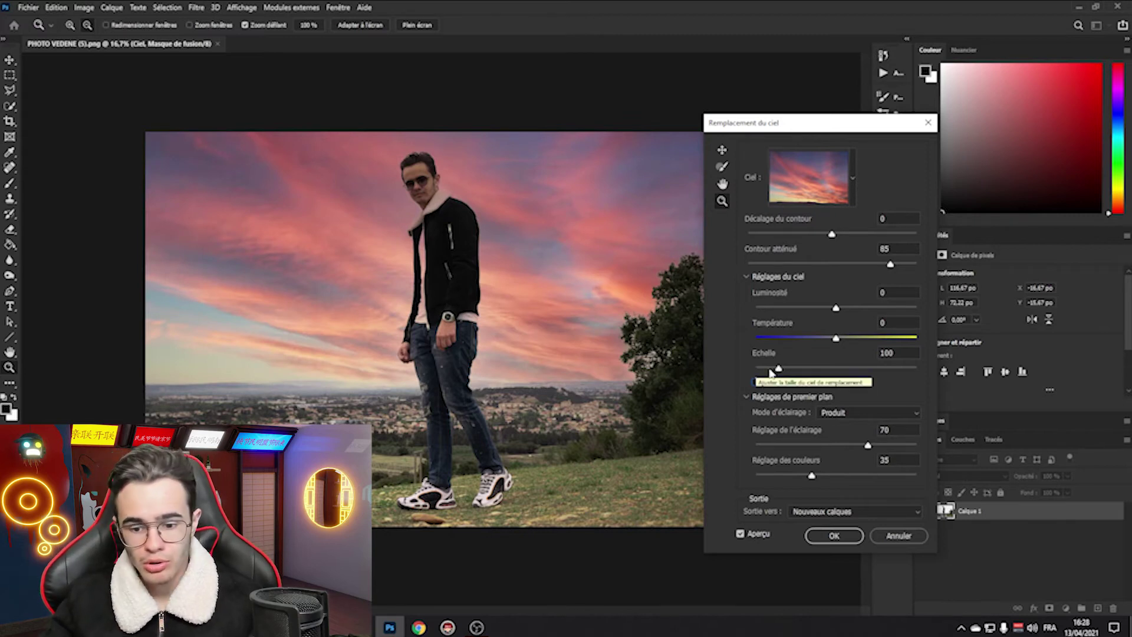
# Try the Superposition lighting mode for the foreground against Produit and return Mode d'éclairage to Produit
pyautogui.click(833, 416)
pyautogui.click(837, 424)
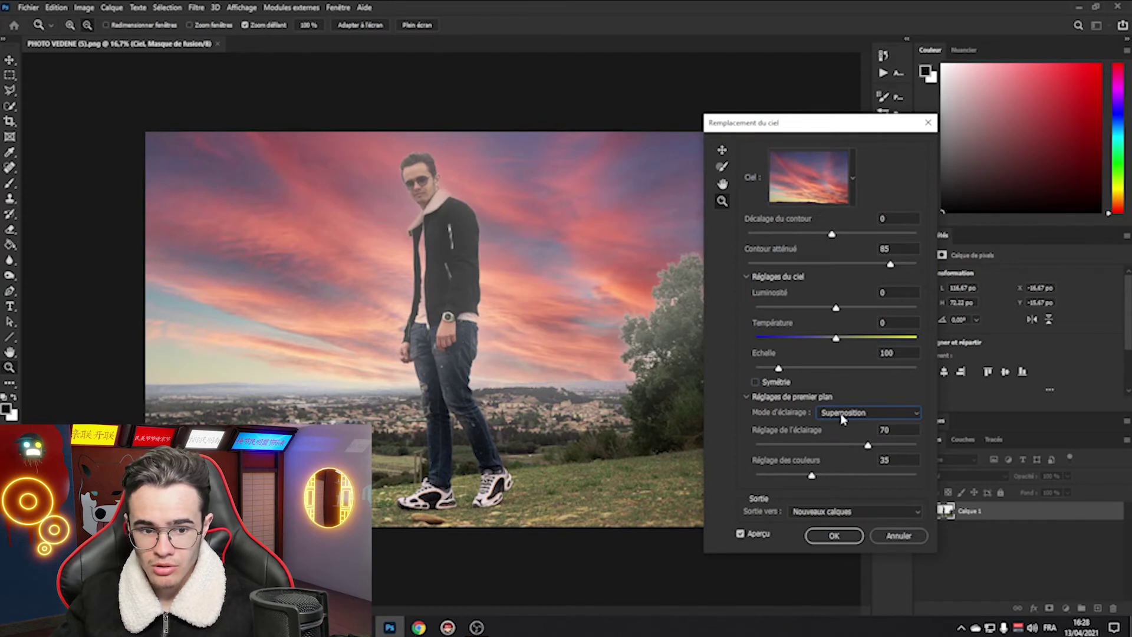
pyautogui.click(840, 416)
pyautogui.click(849, 425)
pyautogui.click(867, 414)
pyautogui.click(866, 422)
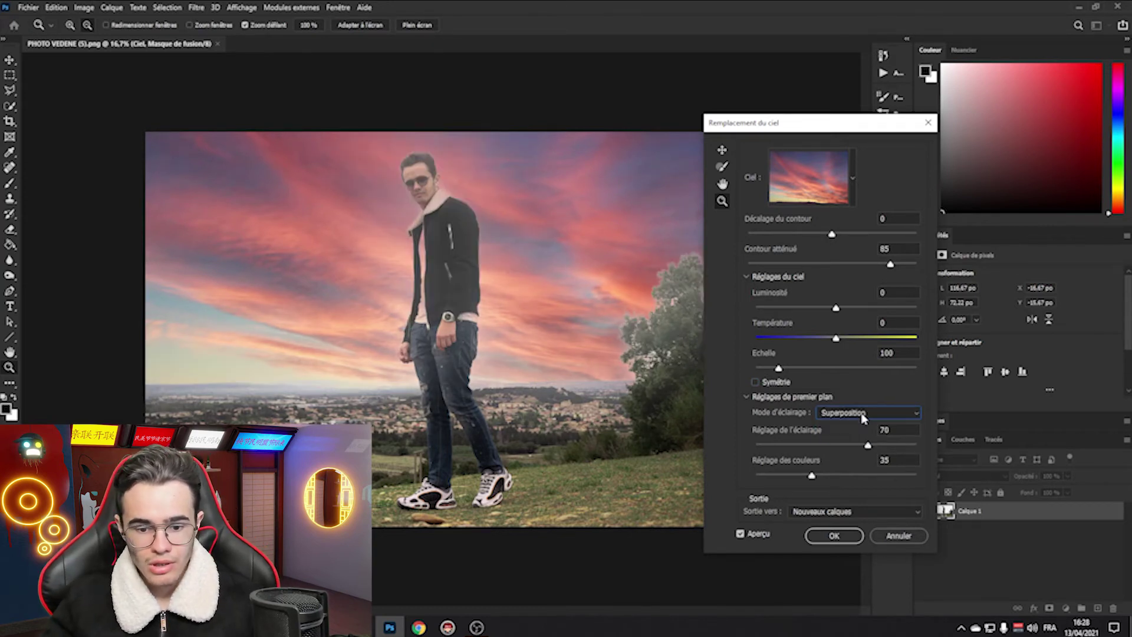
pyautogui.click(864, 416)
pyautogui.click(866, 420)
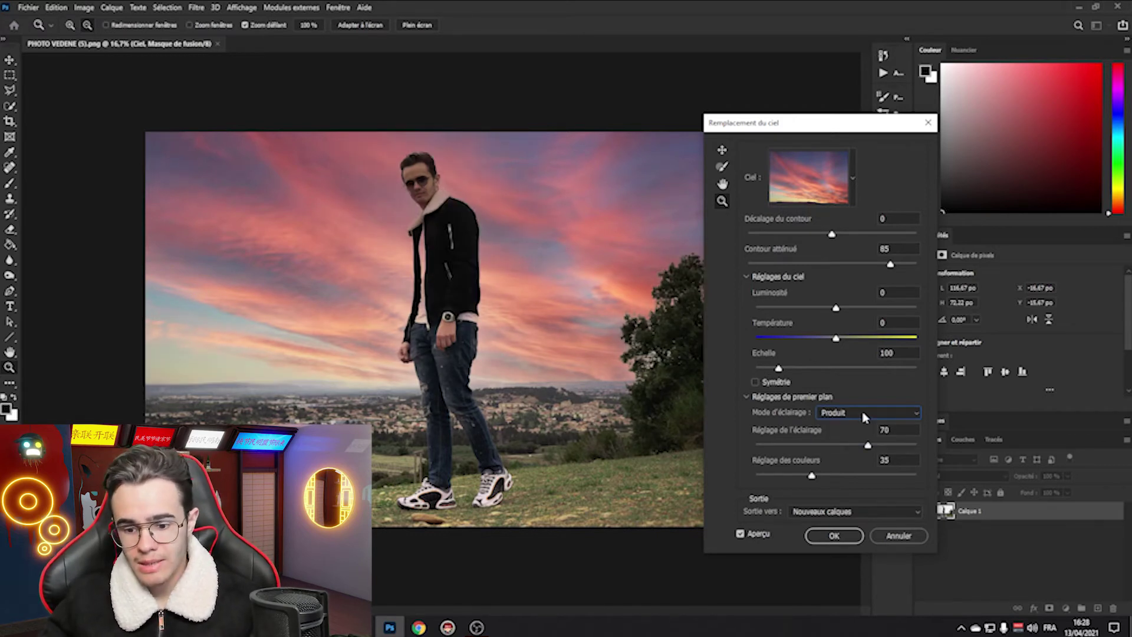
# Compare the portrait with and without the sky replacement by toggling the preview
pyautogui.click(740, 534)
pyautogui.click(740, 534)
pyautogui.click(740, 534)
pyautogui.click(740, 533)
pyautogui.click(740, 534)
pyautogui.click(740, 534)
pyautogui.click(740, 533)
pyautogui.click(740, 534)
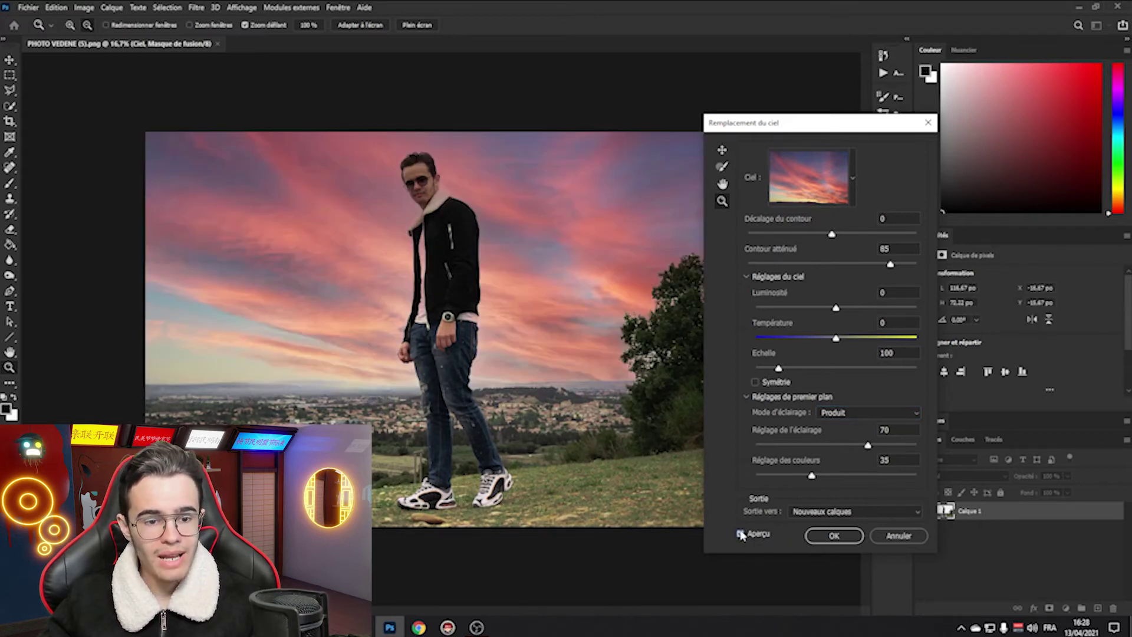
# Test the foreground's Réglage de l'éclairage at 0 and set it to 100
pyautogui.moveTo(870, 448); pyautogui.dragTo(756, 446)
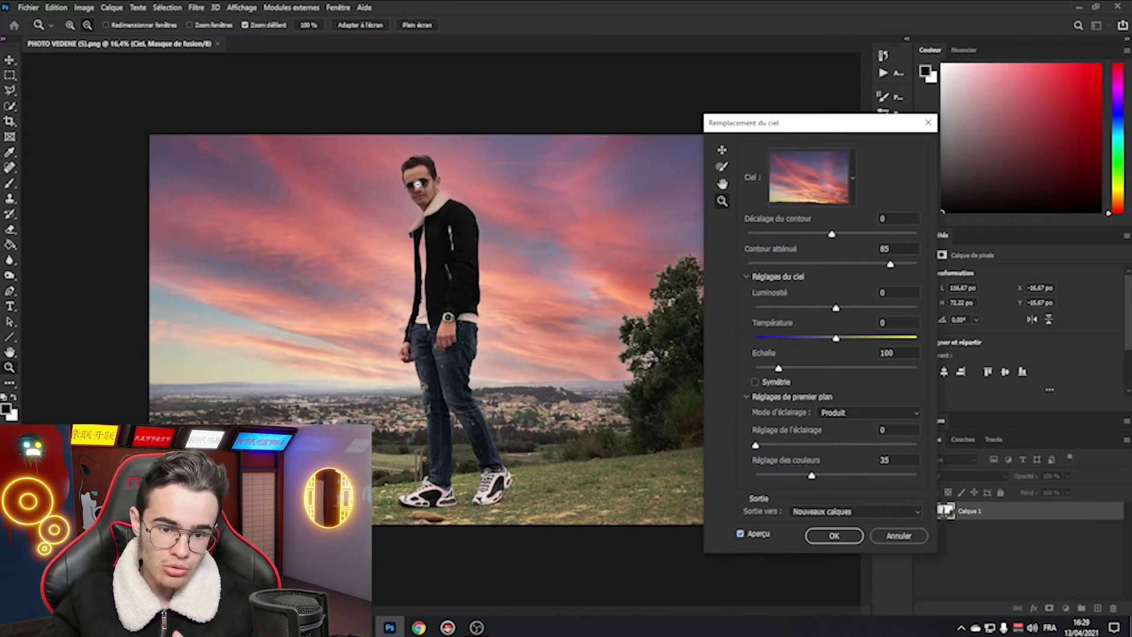
pyautogui.moveTo(861, 447); pyautogui.dragTo(705, 440)
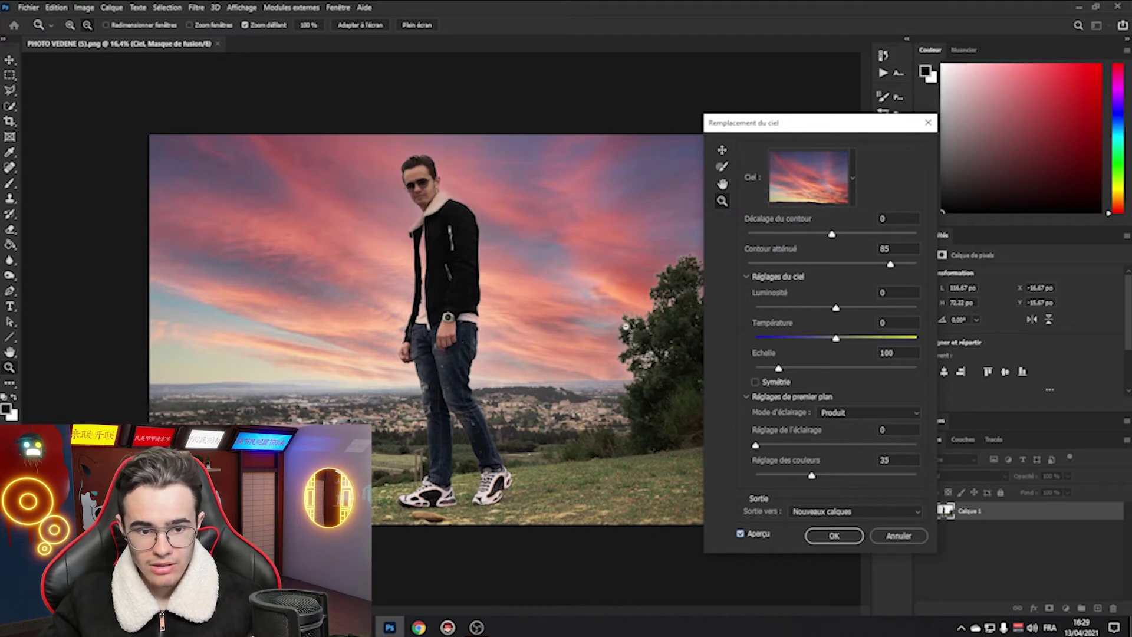
pyautogui.moveTo(756, 448); pyautogui.dragTo(918, 447)
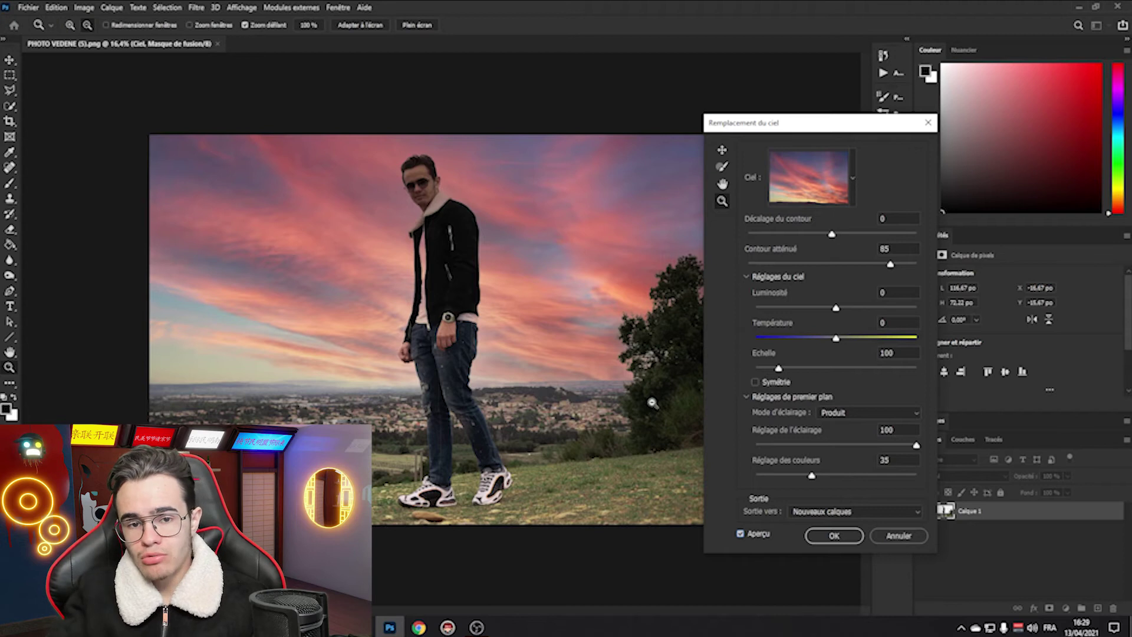
# Try a Réglage des couleurs of 0 on the foreground and compare the image with and without the preview
pyautogui.moveTo(813, 479); pyautogui.dragTo(732, 480)
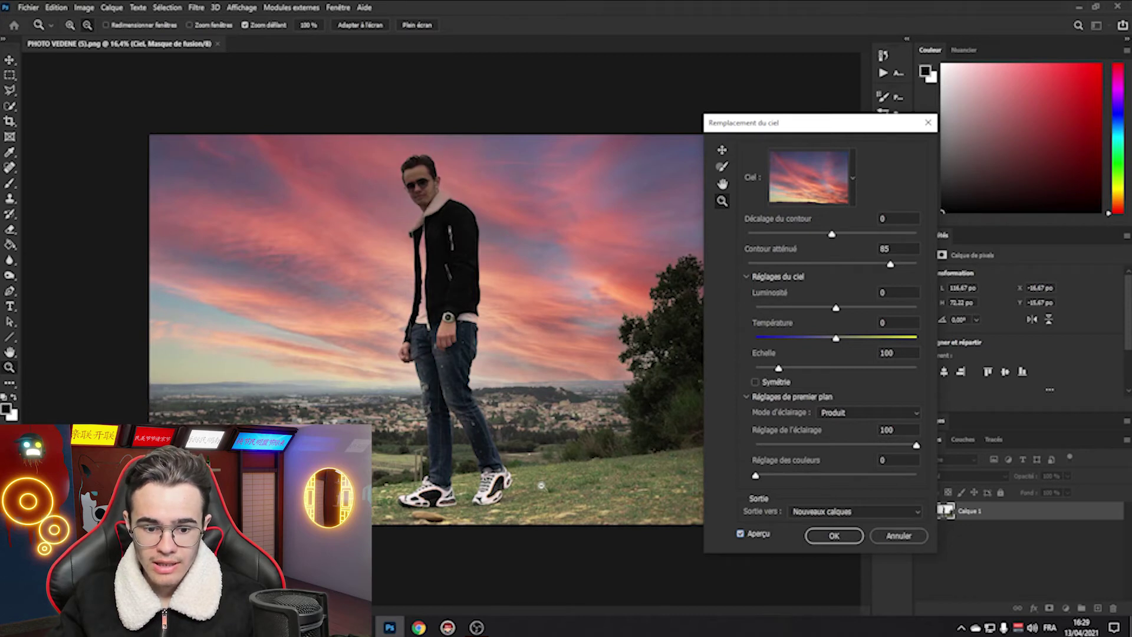
pyautogui.click(745, 533)
pyautogui.click(745, 533)
pyautogui.click(744, 534)
pyautogui.click(744, 533)
pyautogui.click(744, 533)
pyautogui.click(744, 533)
pyautogui.click(744, 533)
pyautogui.click(744, 534)
pyautogui.click(745, 534)
pyautogui.click(744, 533)
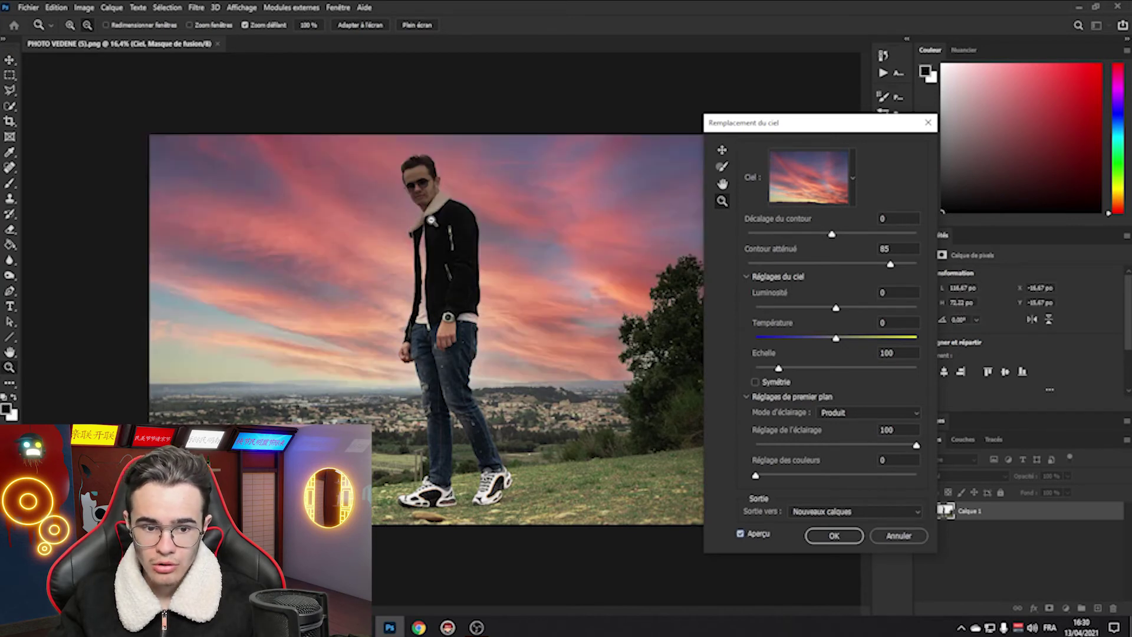
pyautogui.click(745, 534)
pyautogui.click(744, 534)
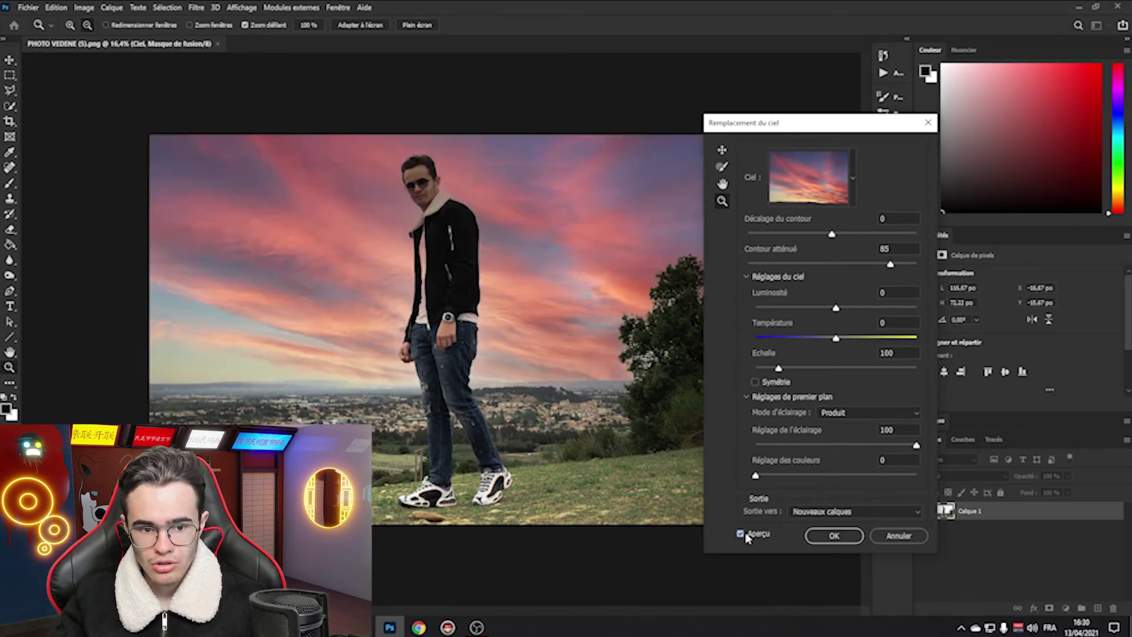
# Try a Réglage des couleurs of 100 on the foreground and compare it against the original image
pyautogui.moveTo(755, 475); pyautogui.dragTo(918, 477)
pyautogui.click(748, 534)
pyautogui.click(747, 534)
pyautogui.click(748, 534)
pyautogui.click(747, 534)
pyautogui.click(747, 534)
pyautogui.click(747, 534)
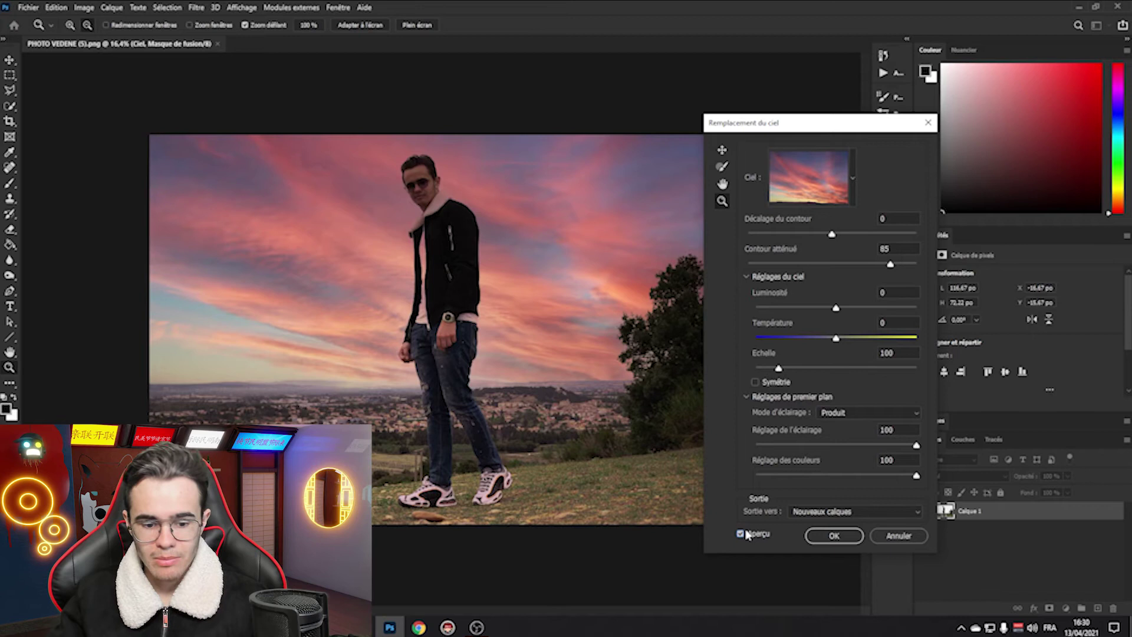
# Test intermediate Réglage des couleurs values such as 65, 50 and 58, and settle on 70
pyautogui.moveTo(916, 477); pyautogui.dragTo(864, 479)
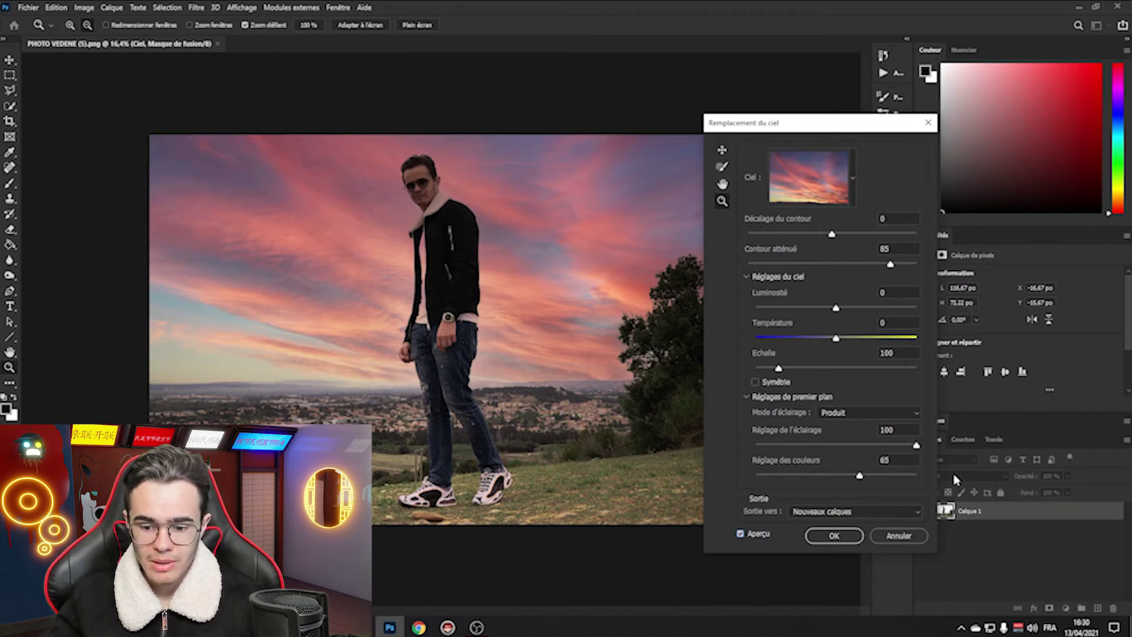
pyautogui.moveTo(860, 476); pyautogui.dragTo(837, 482)
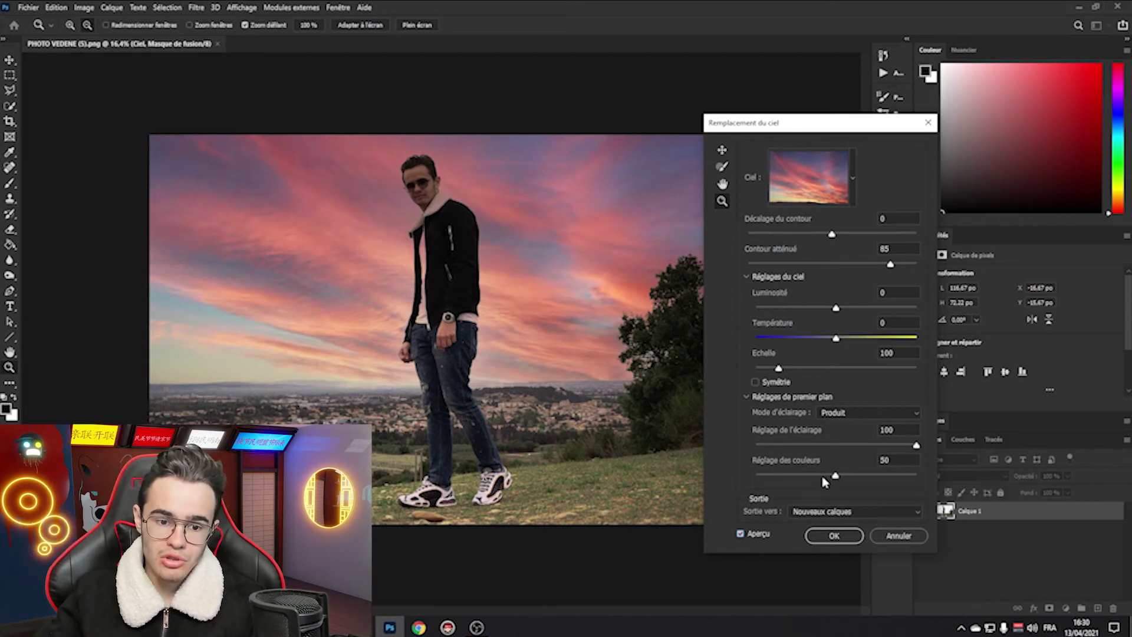
pyautogui.moveTo(782, 478); pyautogui.dragTo(850, 479)
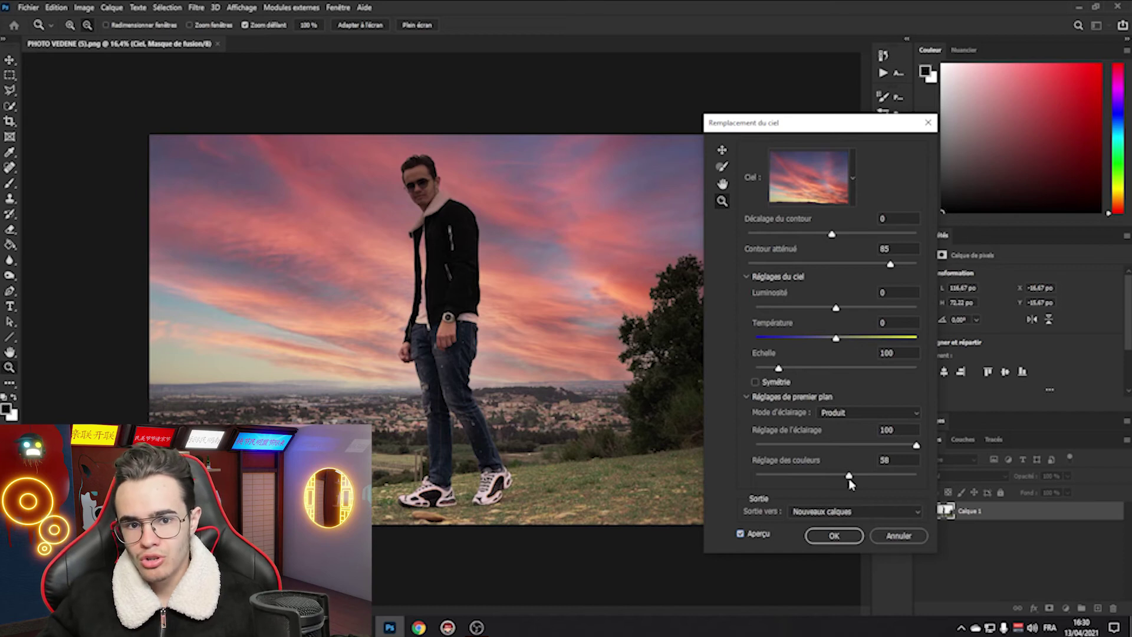
pyautogui.moveTo(850, 477); pyautogui.dragTo(866, 476)
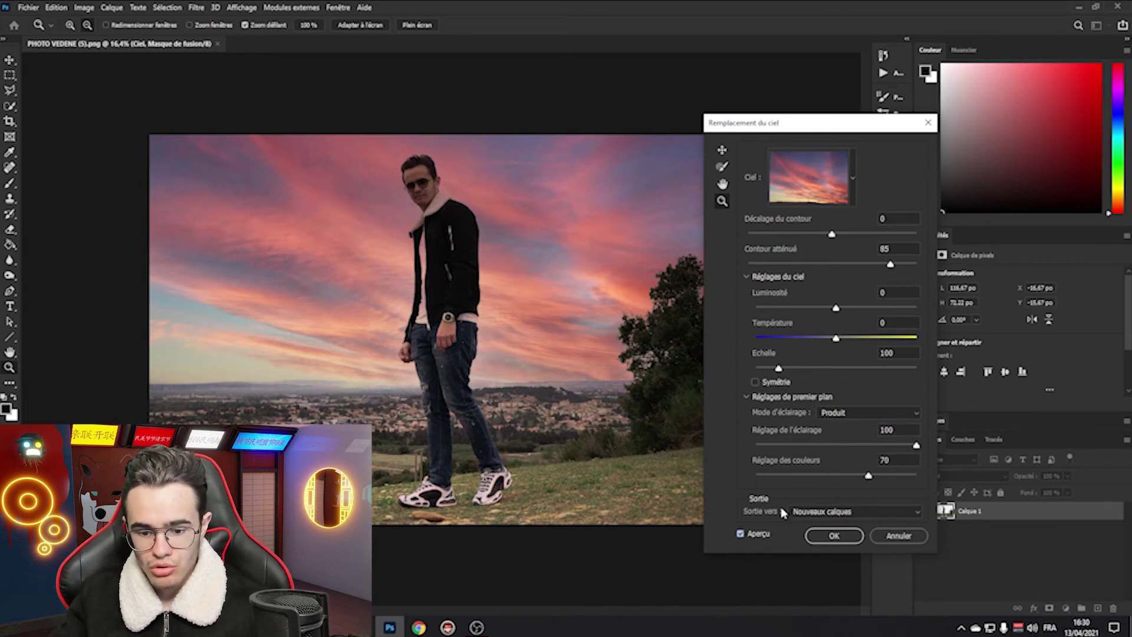
# Try Dupliquer le calque as the output option and return it to Nouveaux calques
pyautogui.click(811, 513)
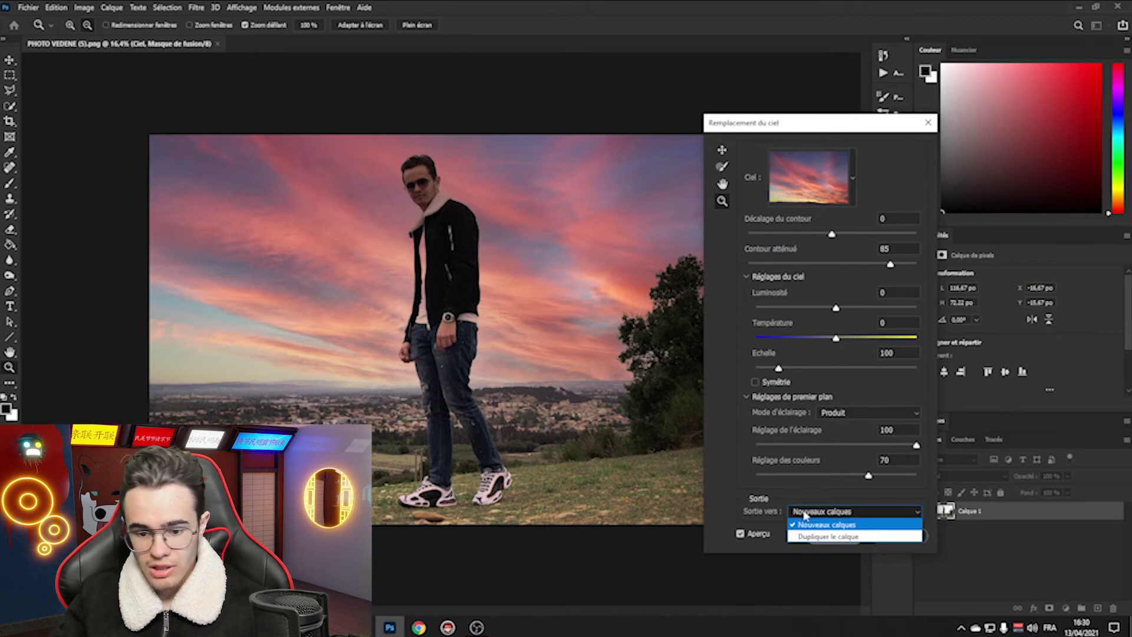
pyautogui.click(806, 524)
pyautogui.click(855, 512)
pyautogui.click(829, 537)
pyautogui.click(855, 511)
pyautogui.click(826, 524)
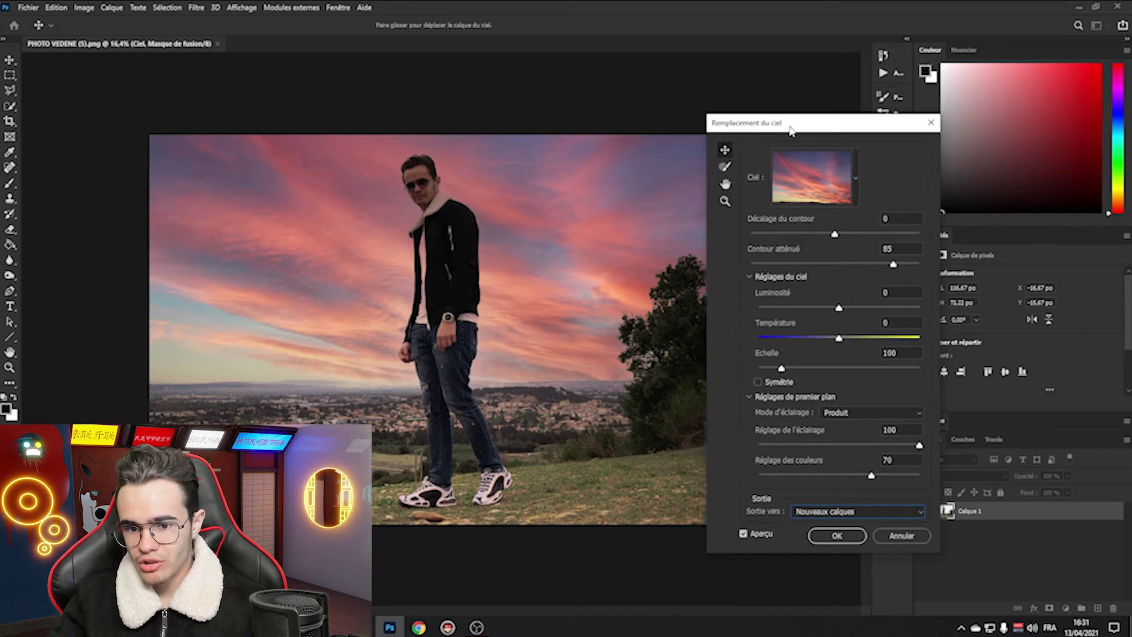
# Reposition the sky with an Echelle of 328, and try a Réglage de l'éclairage of 62 before returning it to 100
pyautogui.moveTo(572, 240); pyautogui.dragTo(596, 260)
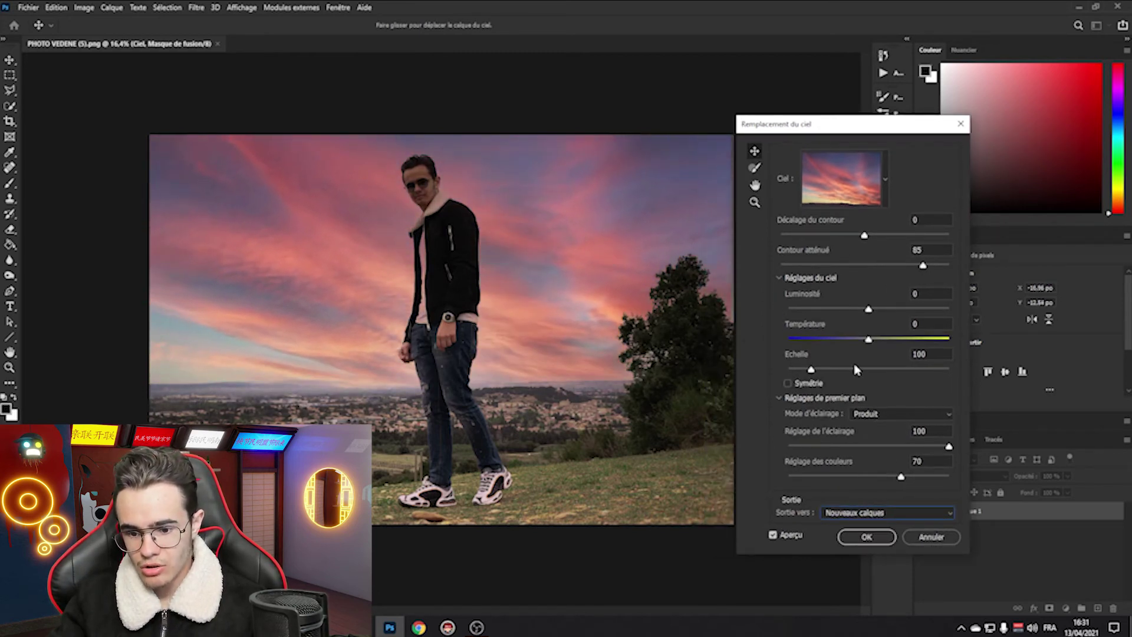
pyautogui.moveTo(813, 371); pyautogui.dragTo(918, 371)
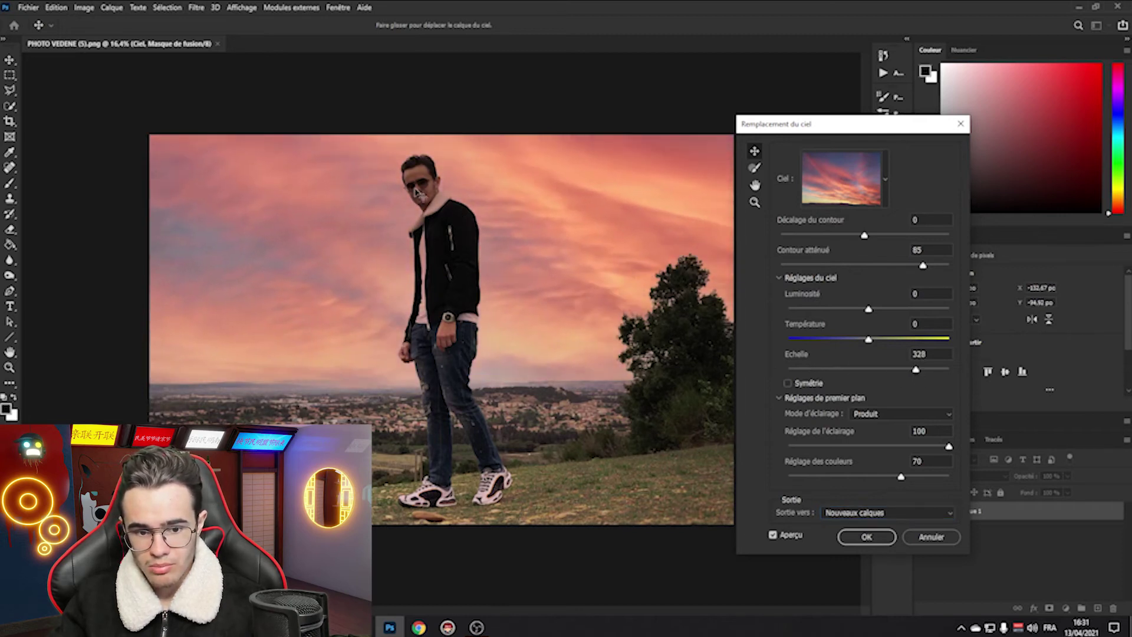
pyautogui.click(889, 447)
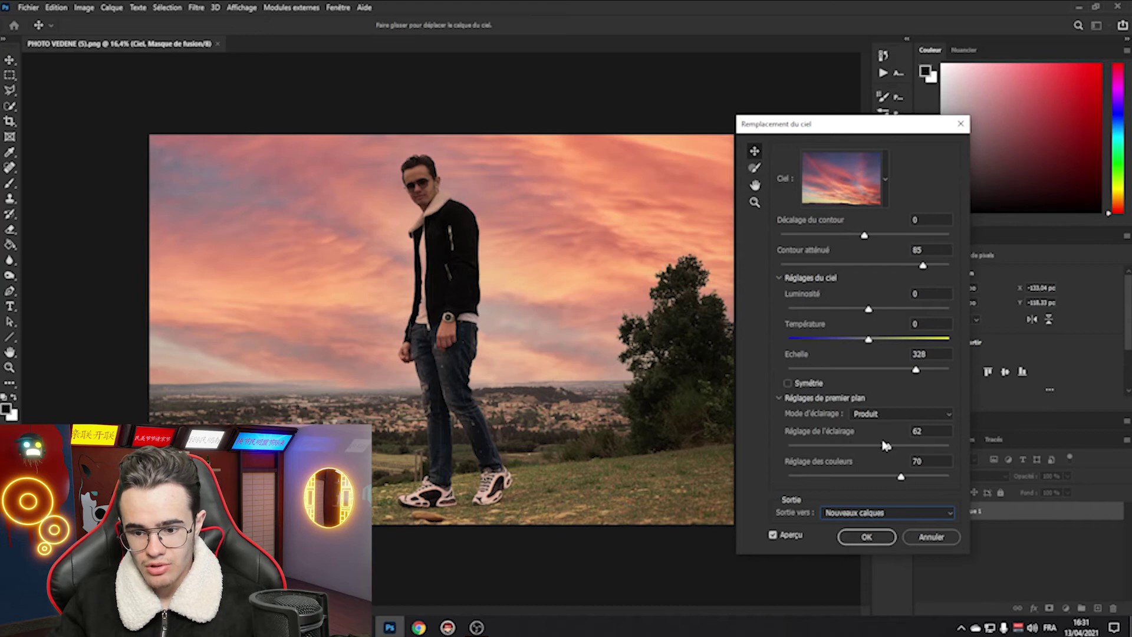
pyautogui.moveTo(902, 450); pyautogui.dragTo(950, 447)
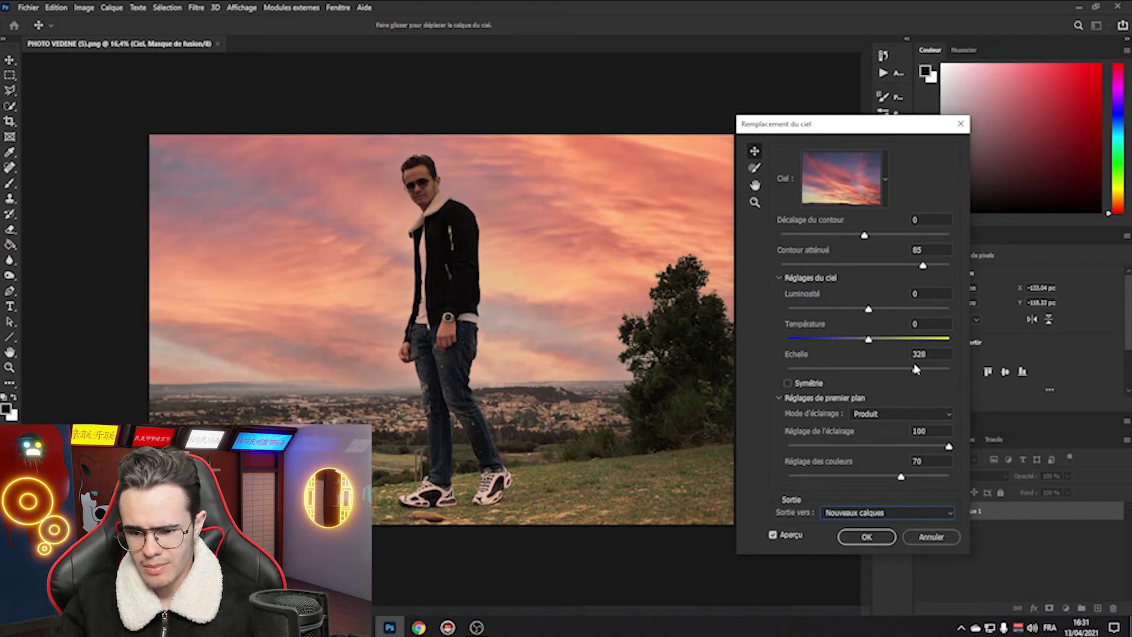
# Try the sky at an Echelle of 235, return it to 100 and reposition it to fill the whole background
pyautogui.moveTo(917, 371); pyautogui.dragTo(874, 371)
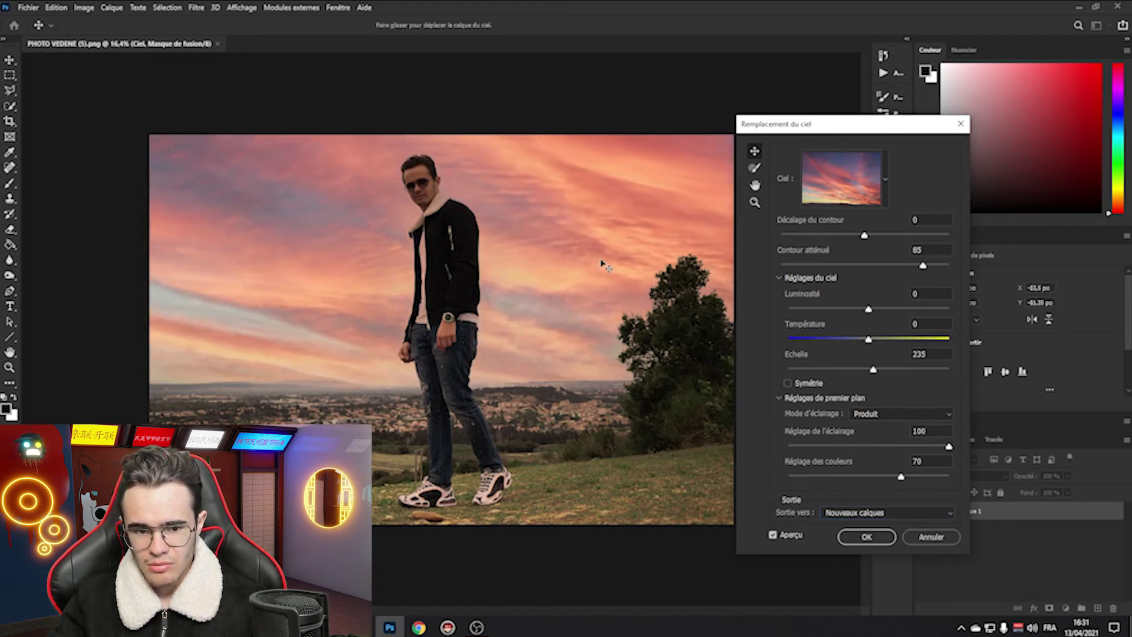
pyautogui.moveTo(592, 266); pyautogui.dragTo(618, 258)
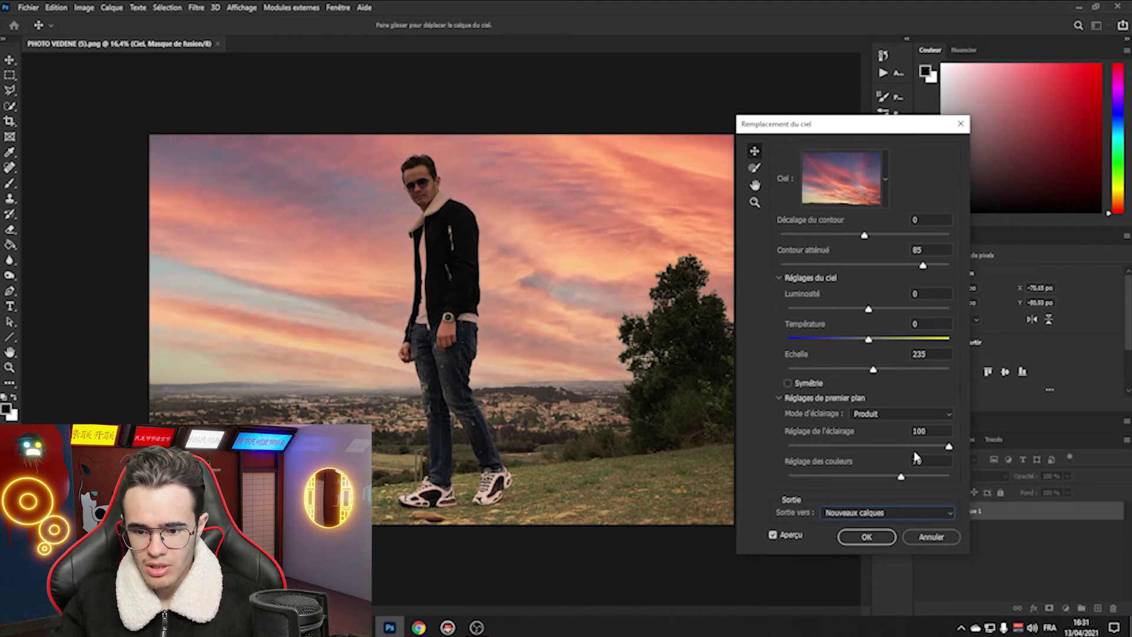
pyautogui.moveTo(874, 371); pyautogui.dragTo(814, 376)
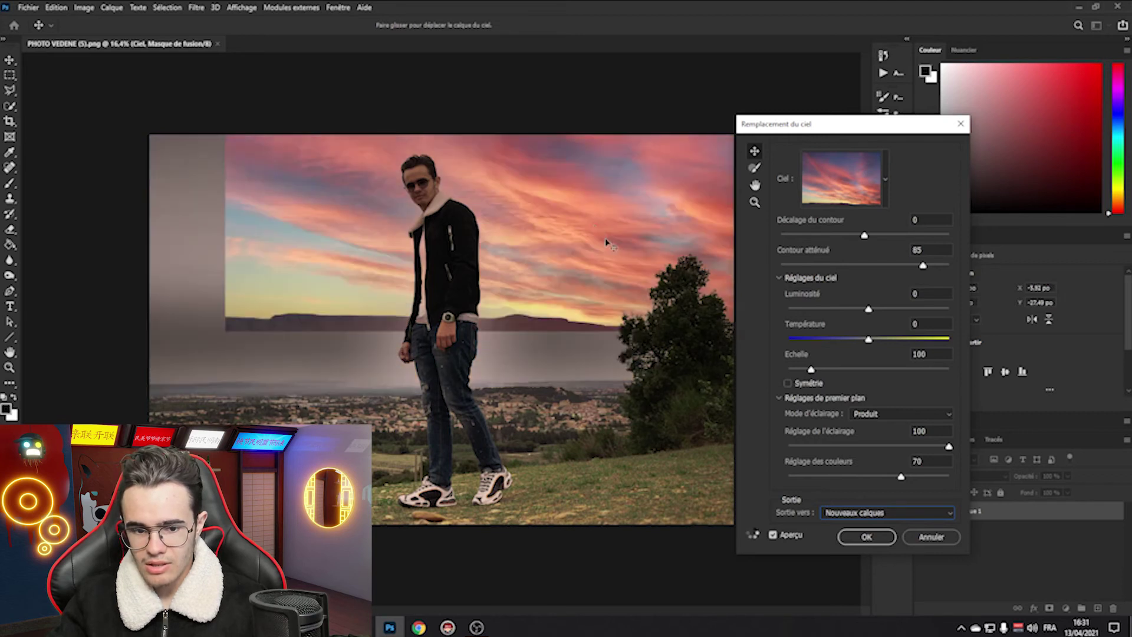
pyautogui.moveTo(609, 242); pyautogui.dragTo(586, 246)
# Paint with the sky brush along the hair edges and over part of the forehead at 200% zoom
pyautogui.click(545, 169)
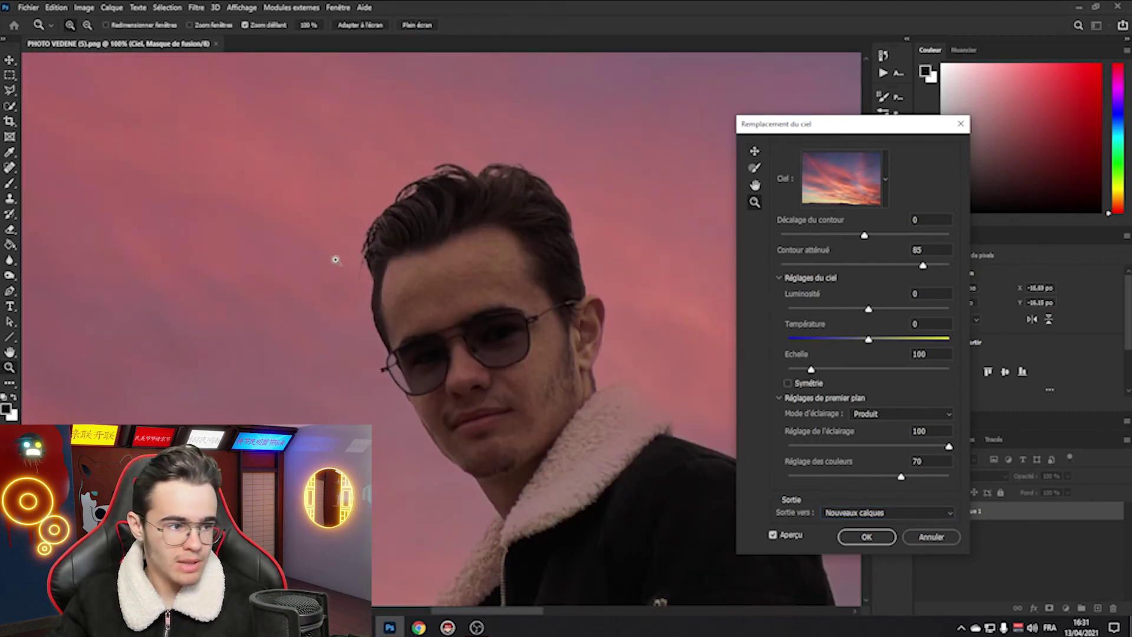
pyautogui.click(401, 213)
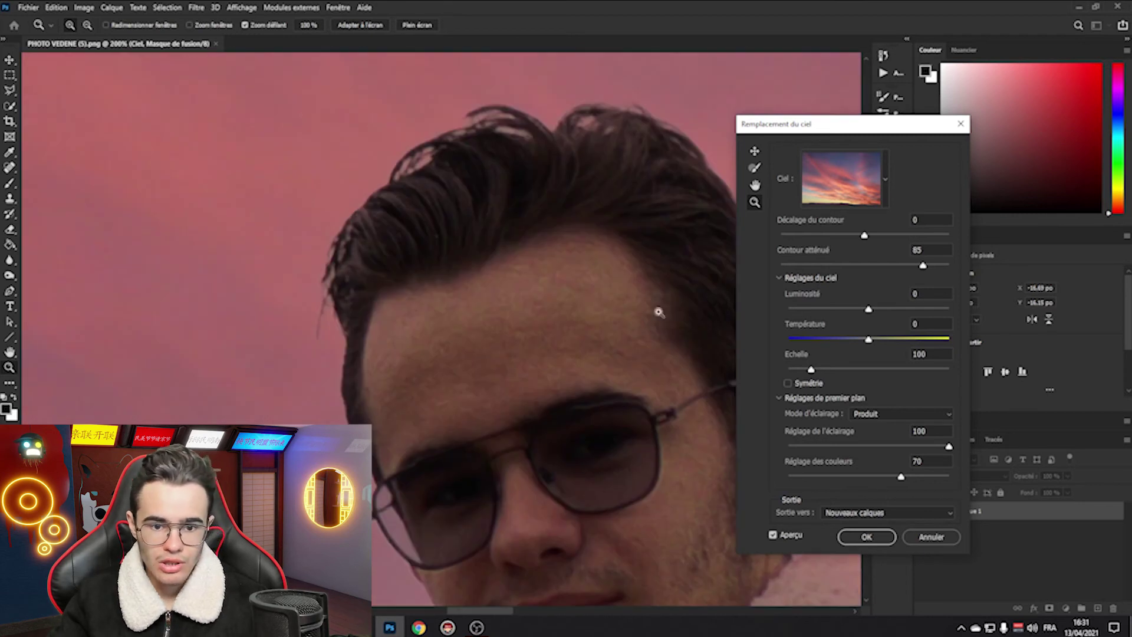
pyautogui.click(755, 168)
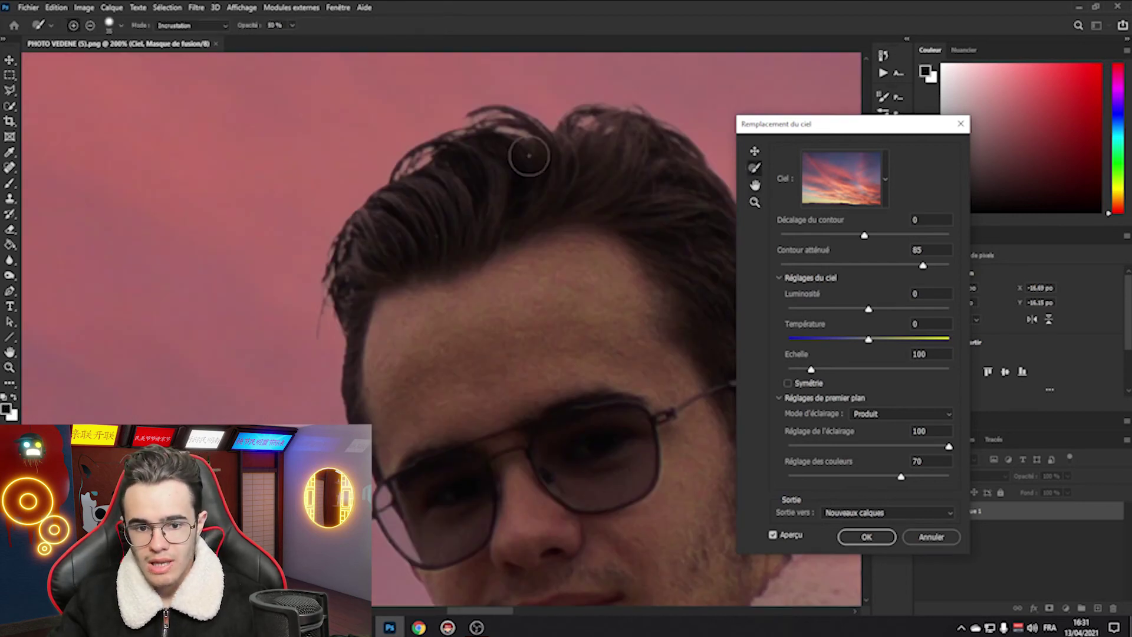
pyautogui.moveTo(451, 147)
pyautogui.mouseDown()
pyautogui.moveTo(427, 147)
pyautogui.moveTo(367, 187)
pyautogui.moveTo(479, 120)
pyautogui.moveTo(426, 142)
pyautogui.moveTo(560, 117)
pyautogui.moveTo(641, 119)
pyautogui.moveTo(638, 133)
pyautogui.moveTo(705, 171)
pyautogui.mouseUp()
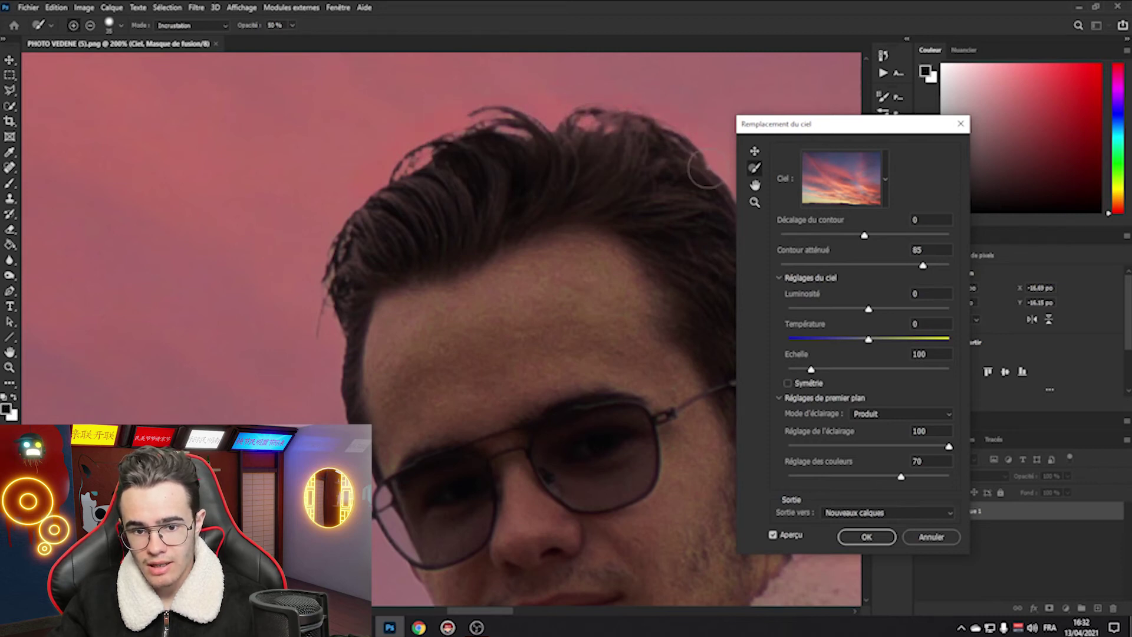
pyautogui.moveTo(335, 239)
pyautogui.mouseDown()
pyautogui.moveTo(344, 261)
pyautogui.moveTo(330, 221)
pyautogui.moveTo(294, 186)
pyautogui.moveTo(333, 221)
pyautogui.moveTo(336, 279)
pyautogui.moveTo(349, 246)
pyautogui.moveTo(319, 349)
pyautogui.moveTo(339, 314)
pyautogui.mouseUp()
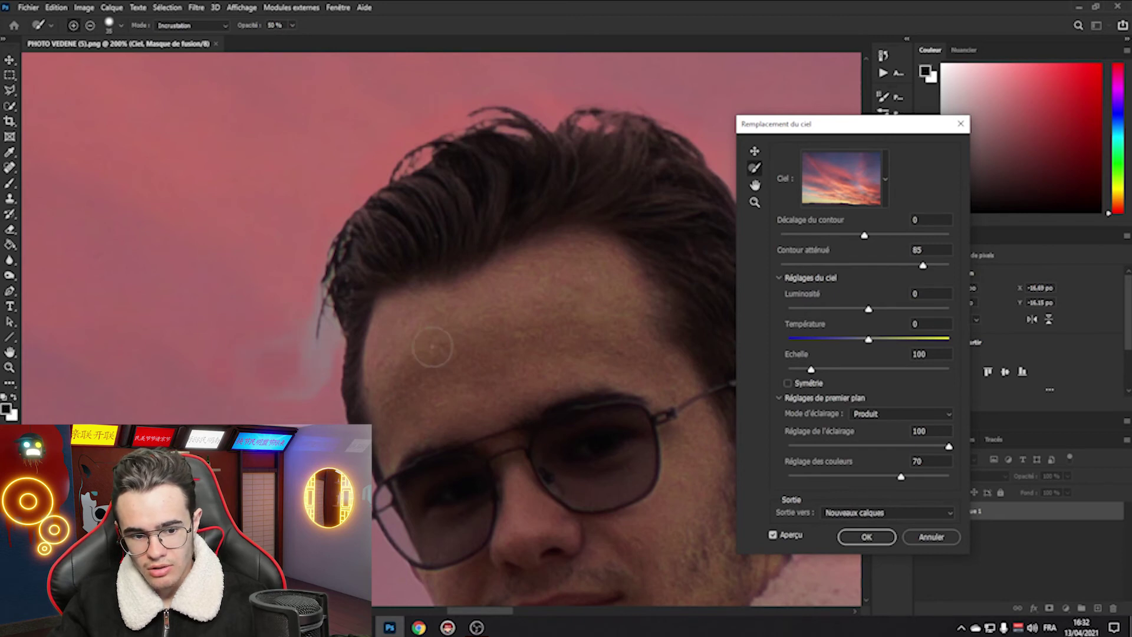
pyautogui.moveTo(402, 366)
pyautogui.mouseDown()
pyautogui.moveTo(298, 372)
pyautogui.moveTo(423, 353)
pyautogui.moveTo(355, 372)
pyautogui.moveTo(417, 354)
pyautogui.mouseUp()
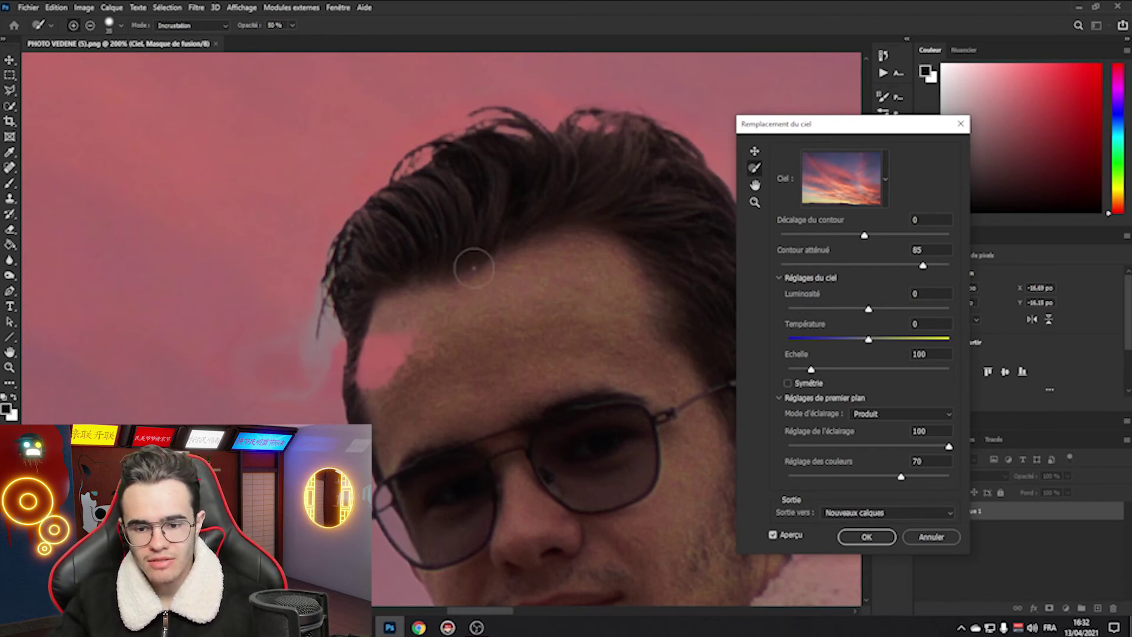
# Reduce the sky brush size and apply the sky replacement with its output sent to Nouveaux calques
pyautogui.click(109, 25)
pyautogui.moveTo(98, 66); pyautogui.dragTo(82, 66)
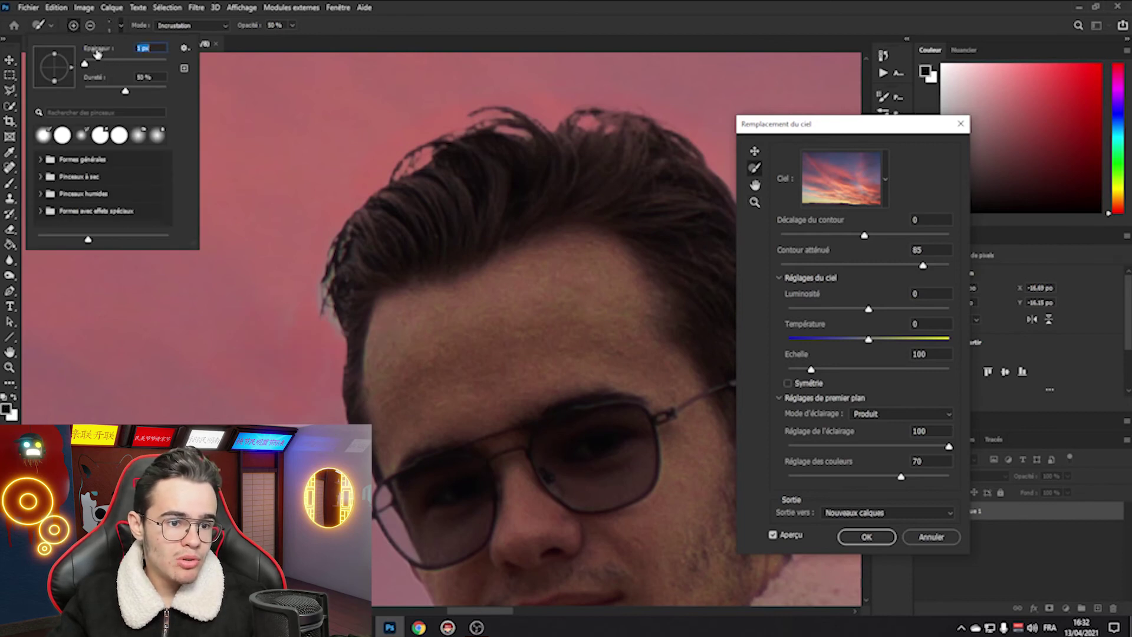
pyautogui.click(123, 36)
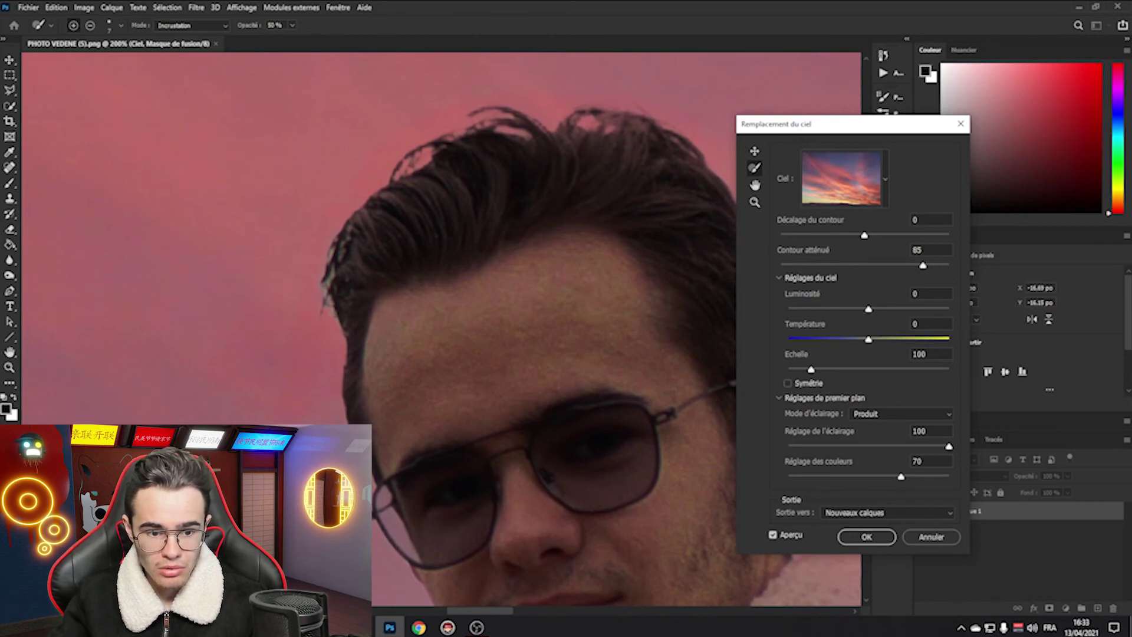
pyautogui.click(865, 535)
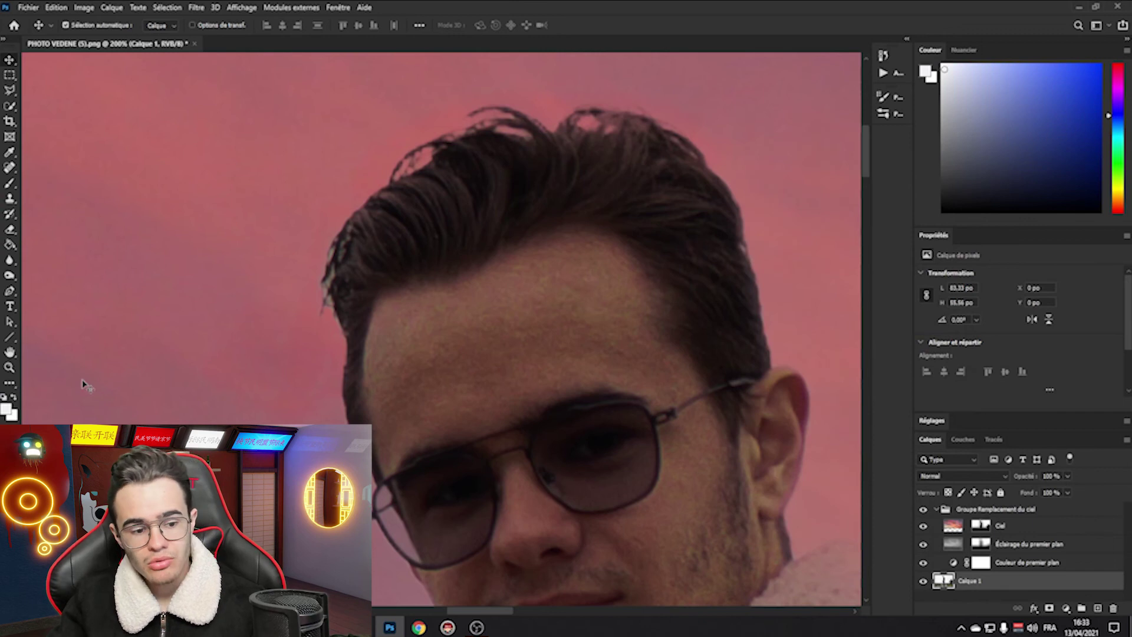
# Examine the hair edges and the whole portrait against the replaced sunset sky
pyautogui.click(10, 368)
pyautogui.click(474, 230)
pyautogui.click(473, 231)
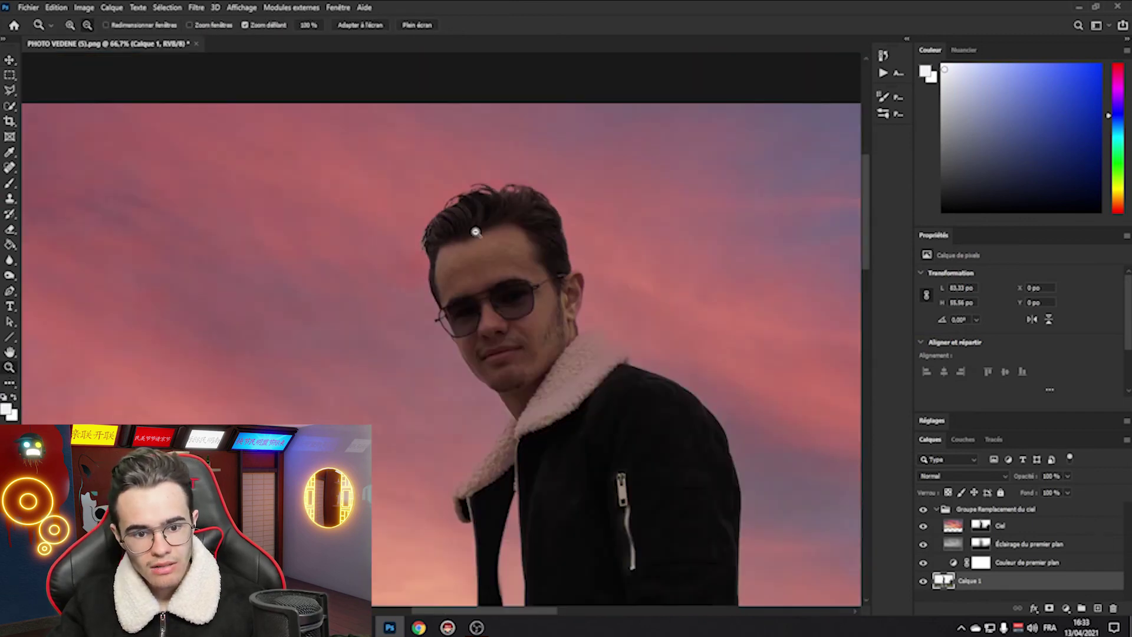
pyautogui.click(490, 241)
pyautogui.scroll(-1, 488, 203)
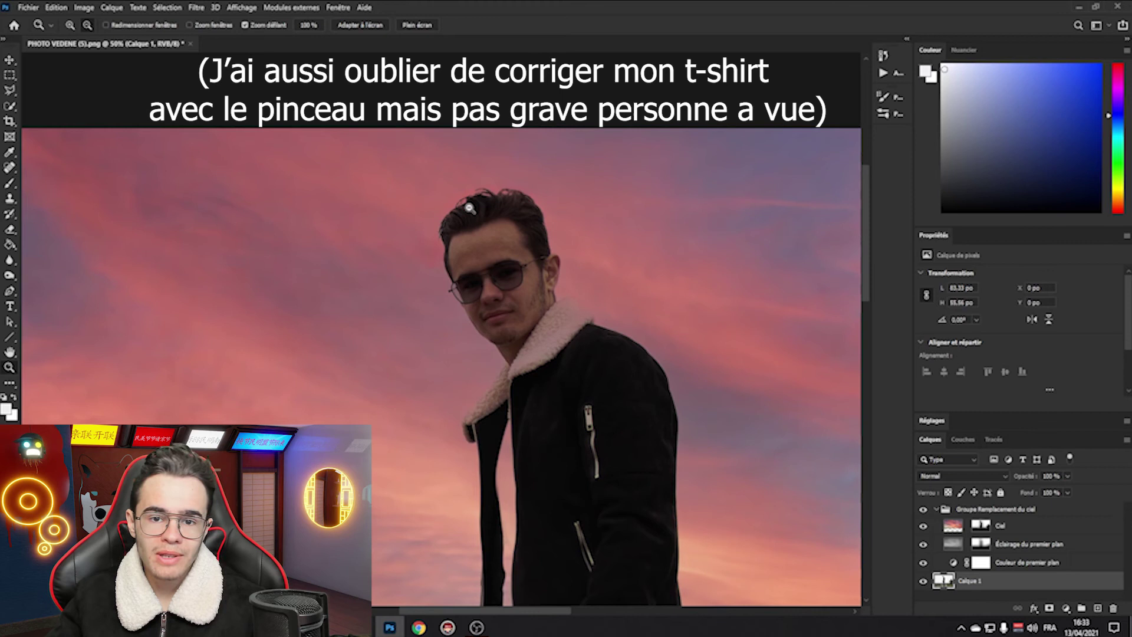
pyautogui.scroll(-1, 648, 425)
pyautogui.scroll(-1, 648, 426)
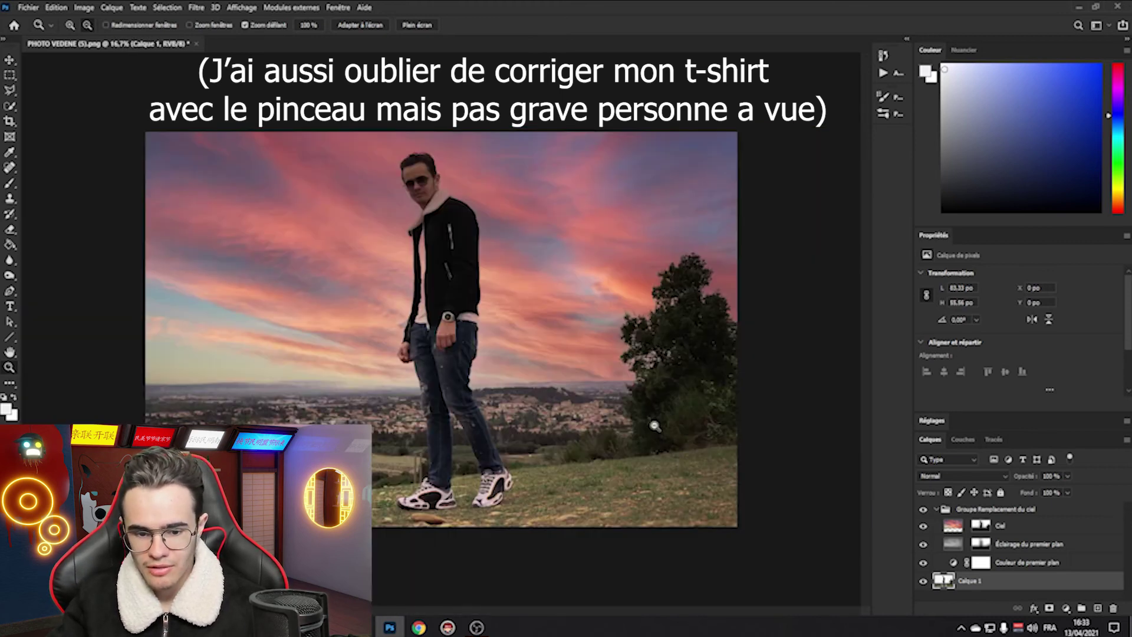
pyautogui.click(11, 60)
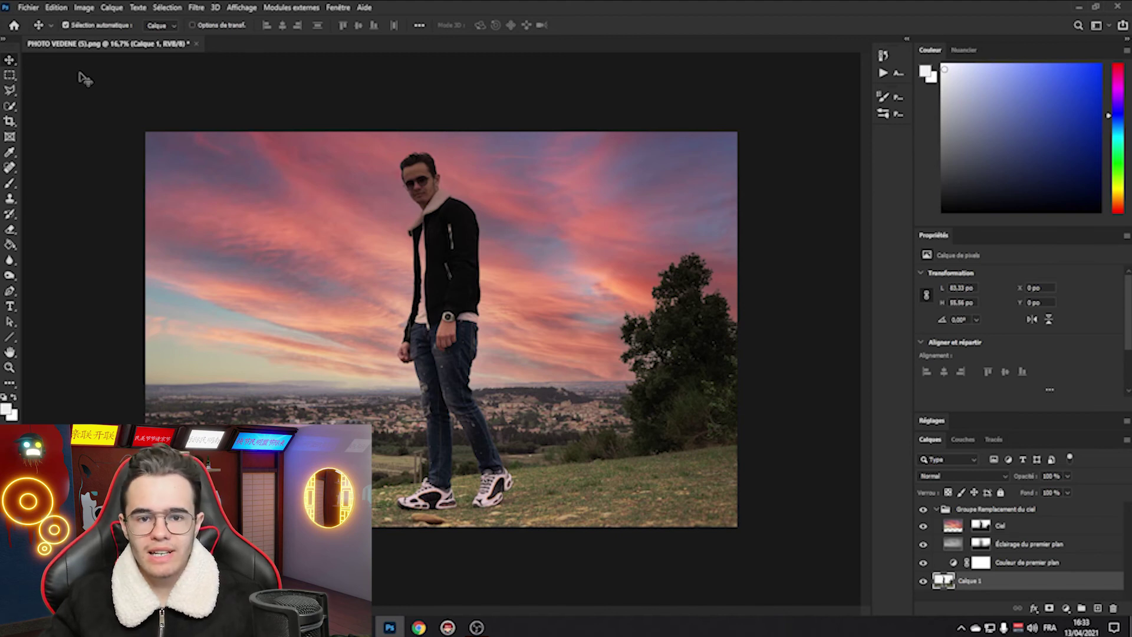
# Inspect the blend with the new sky around the horizon, jeans, hands and jacket at 66.7% zoom
pyautogui.click(9, 369)
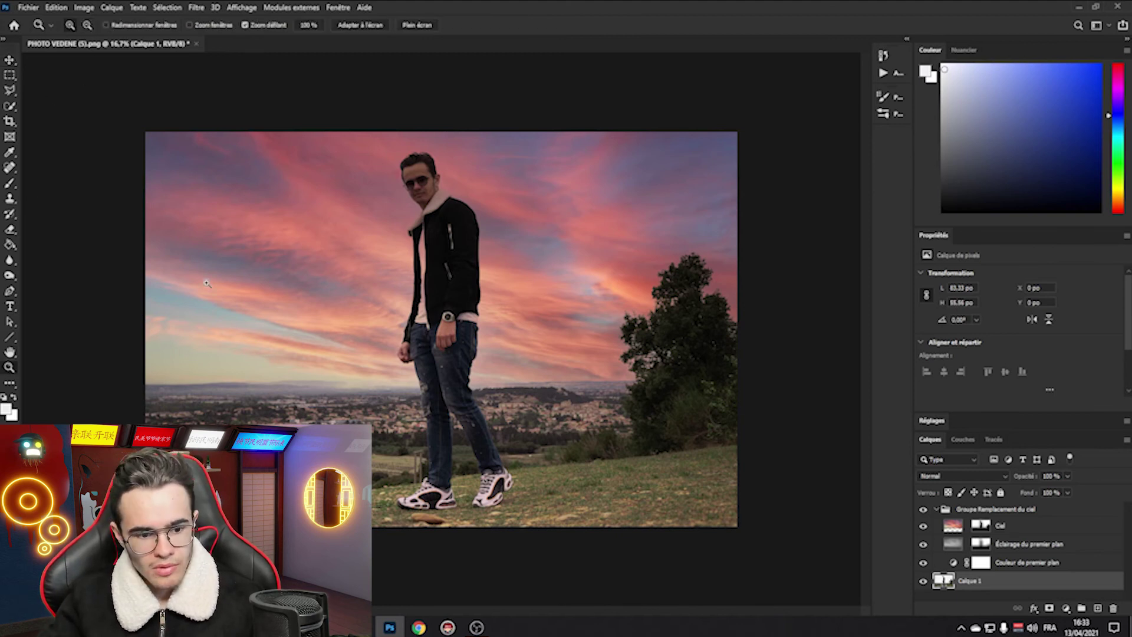
pyautogui.click(413, 380)
pyautogui.click(489, 394)
pyautogui.click(517, 366)
pyautogui.click(517, 366)
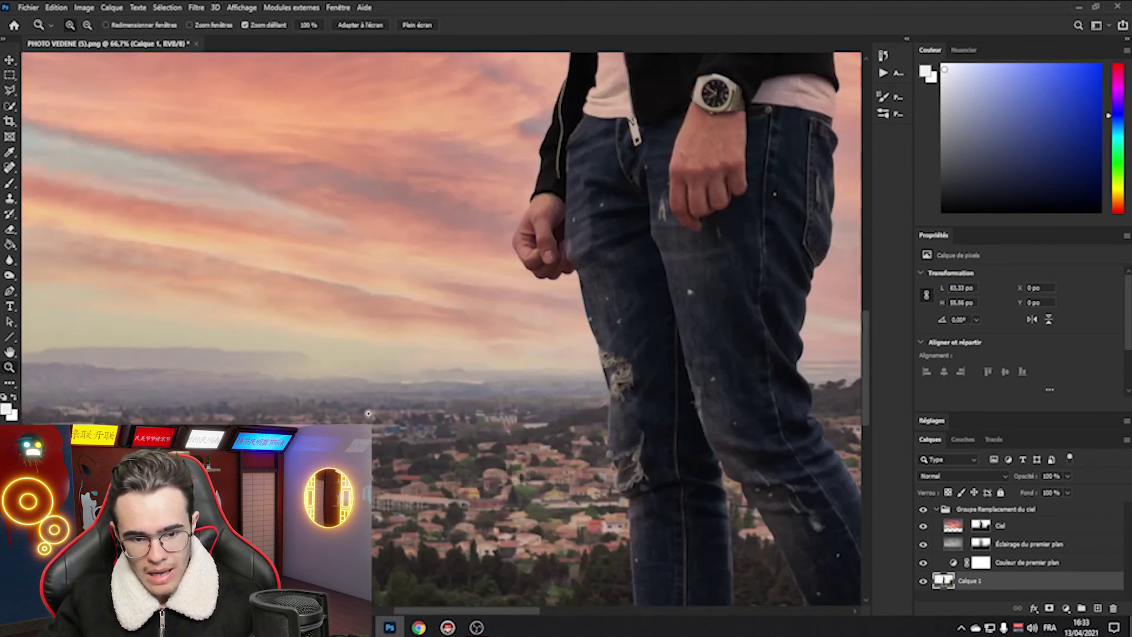
pyautogui.moveTo(472, 611); pyautogui.dragTo(517, 613)
pyautogui.scroll(3, 621, 382)
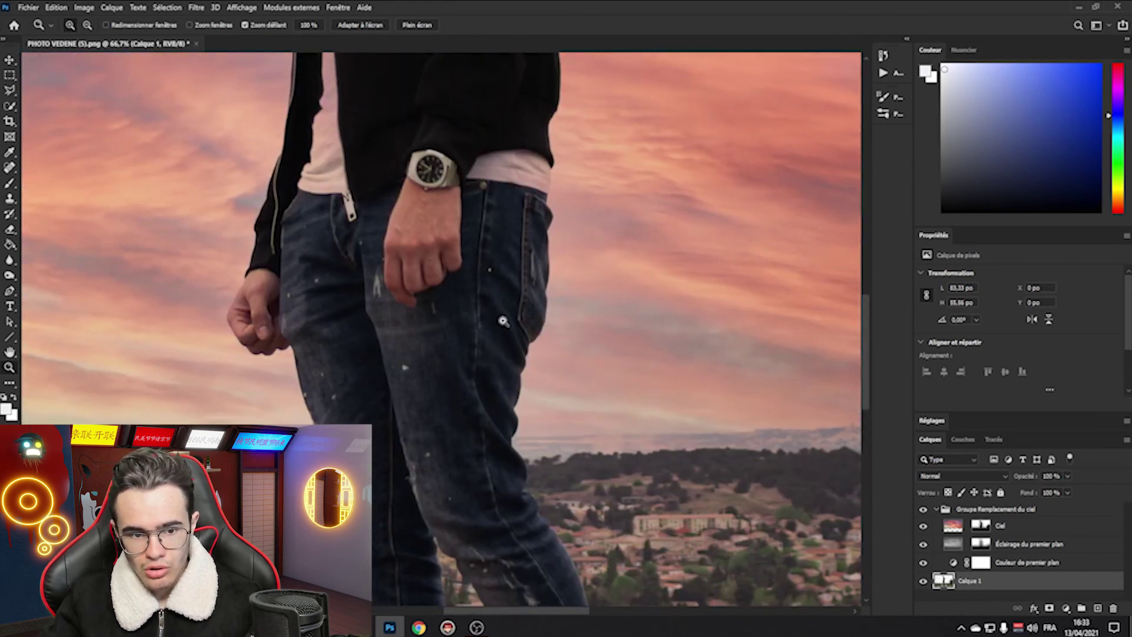
pyautogui.scroll(10, 580, 331)
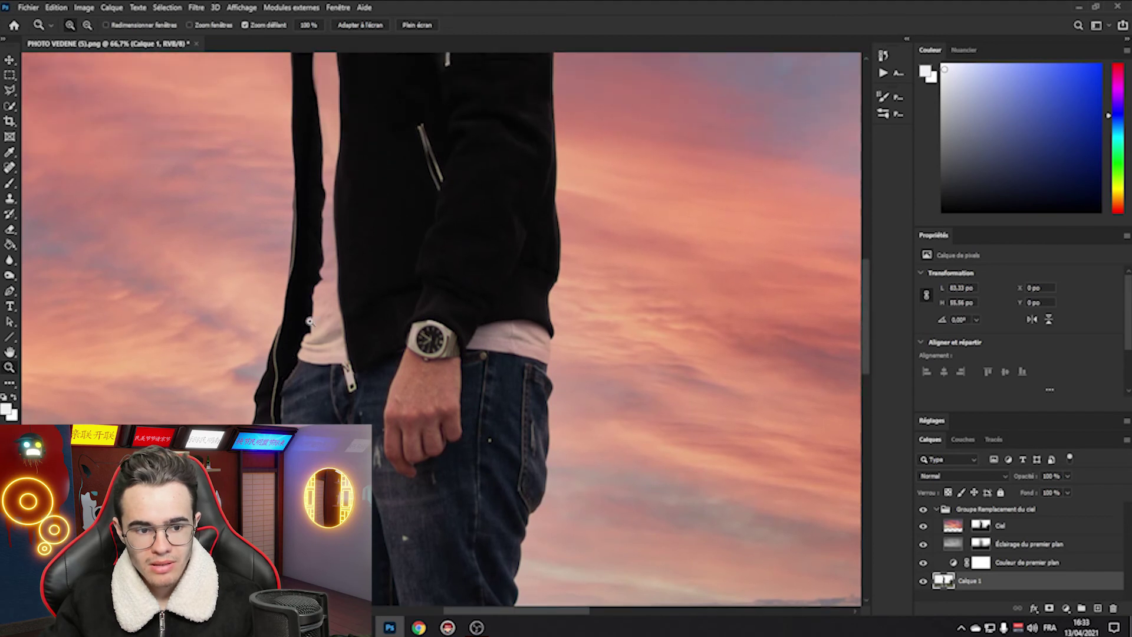
pyautogui.scroll(10, 443, 331)
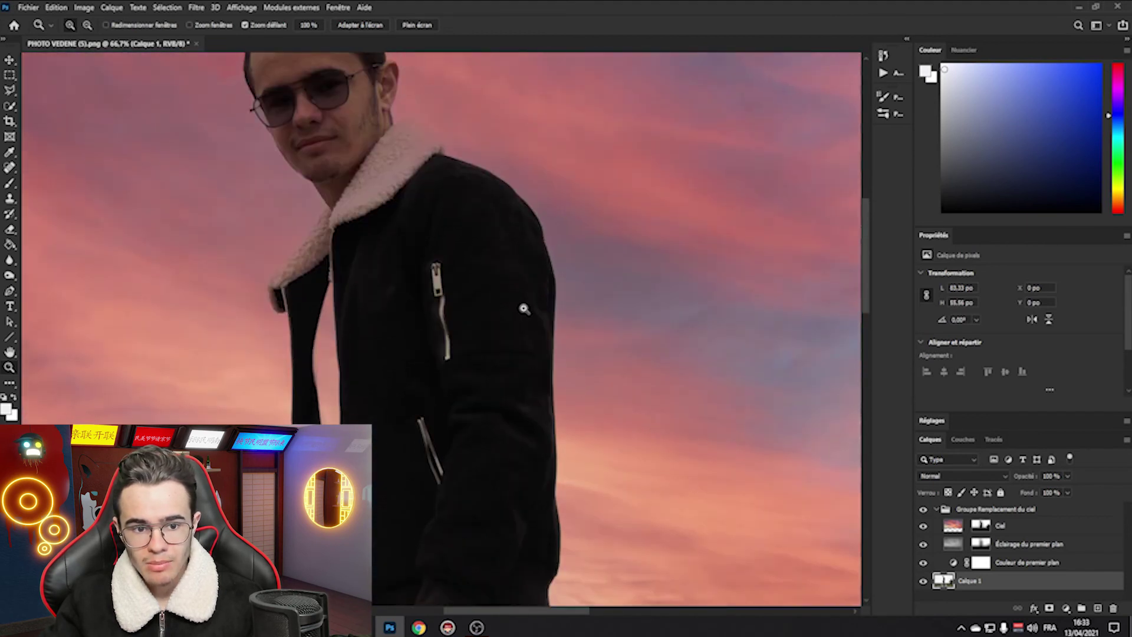
# Inspect the edge of the fleece collar and shoulder against the sky at 200% zoom
pyautogui.scroll(1, 439, 203)
pyautogui.click(422, 229)
pyautogui.click(448, 237)
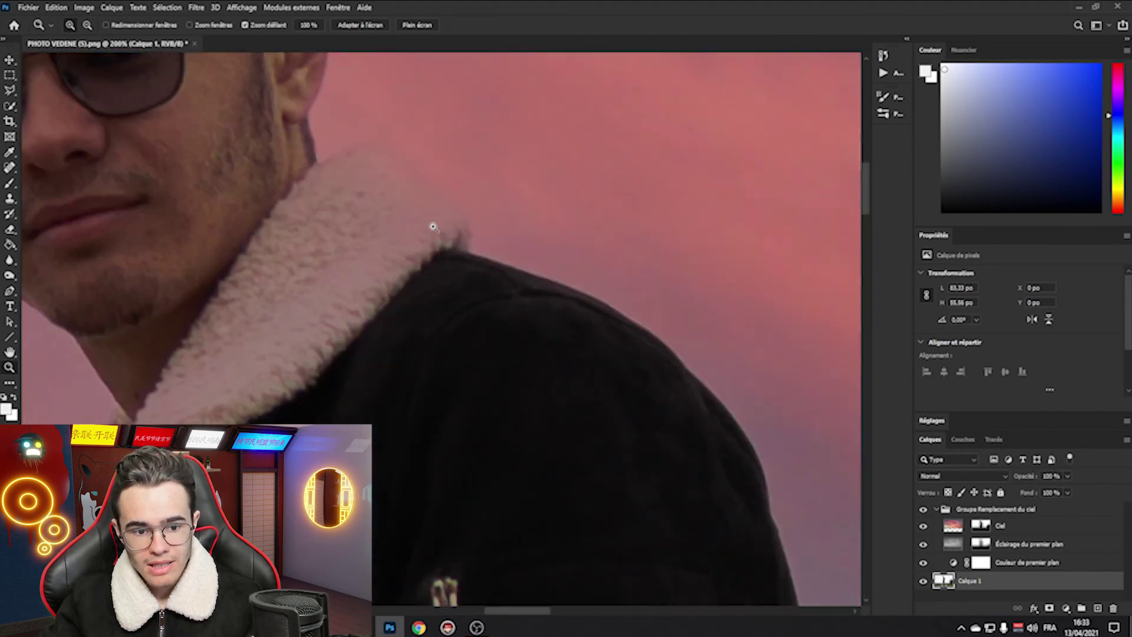
pyautogui.click(437, 228)
pyautogui.scroll(1, 440, 227)
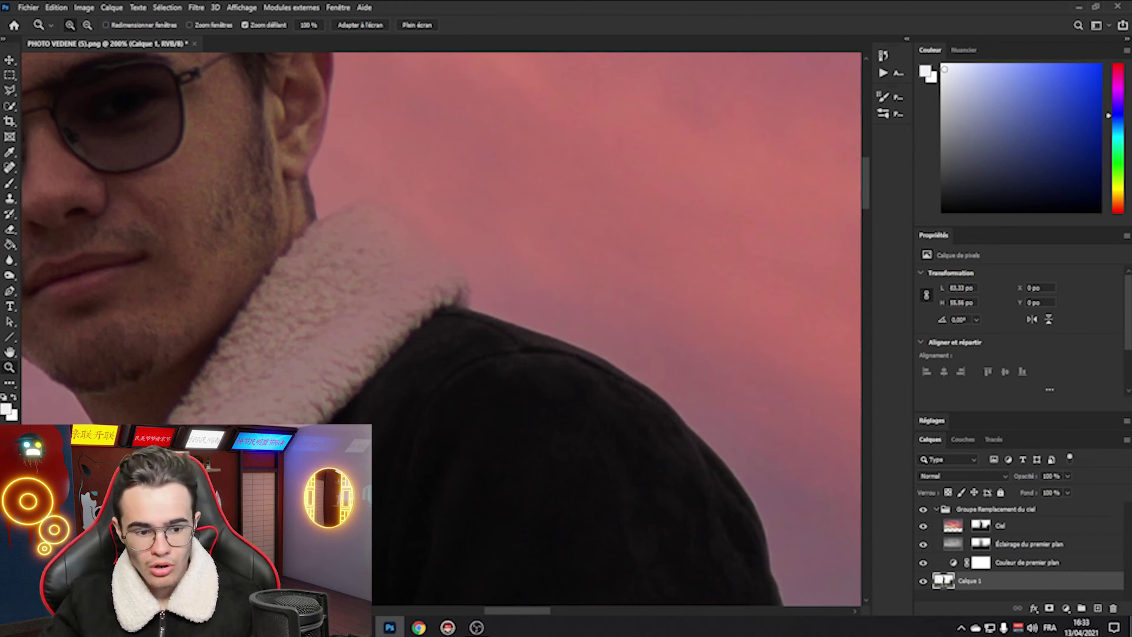
pyautogui.moveTo(478, 289); pyautogui.dragTo(162, 121)
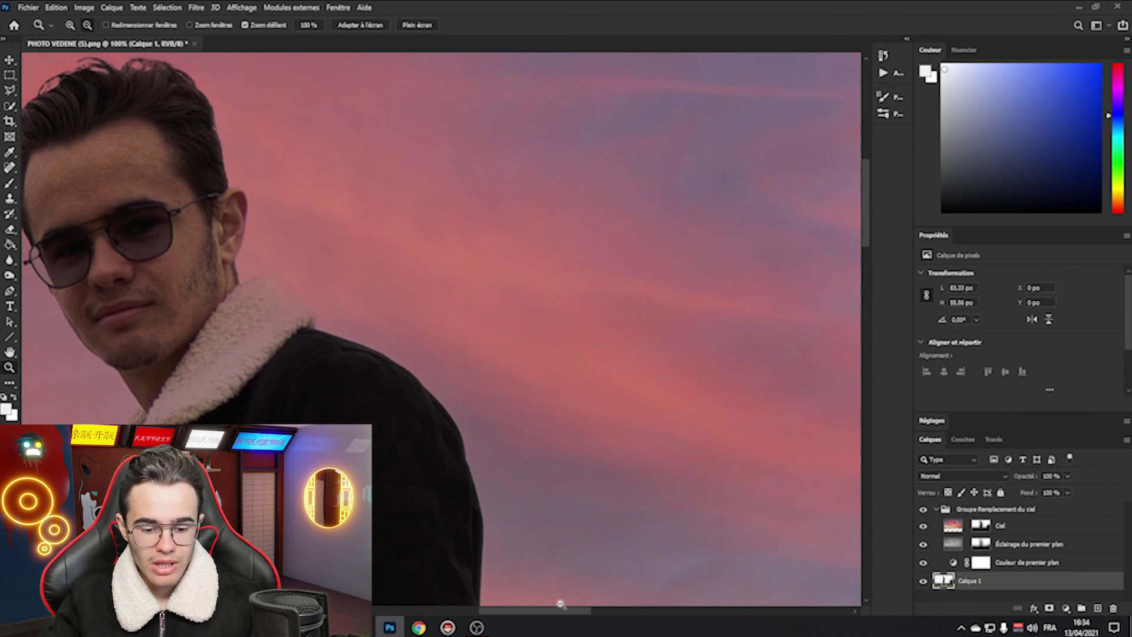
# Inspect the sky and the tree's foliage edges at 100% zoom, and review the full image
pyautogui.moveTo(553, 613); pyautogui.dragTo(716, 610)
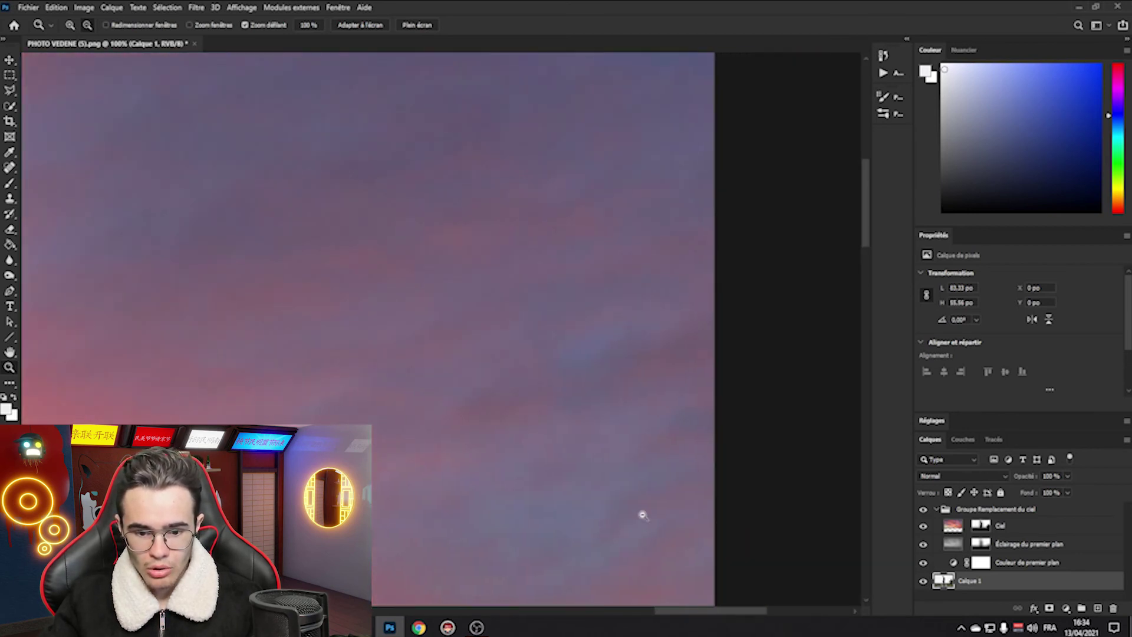
pyautogui.scroll(-2, 608, 502)
pyautogui.scroll(-2, 607, 501)
pyautogui.moveTo(644, 568); pyautogui.dragTo(656, 611)
pyautogui.scroll(-2, 472, 516)
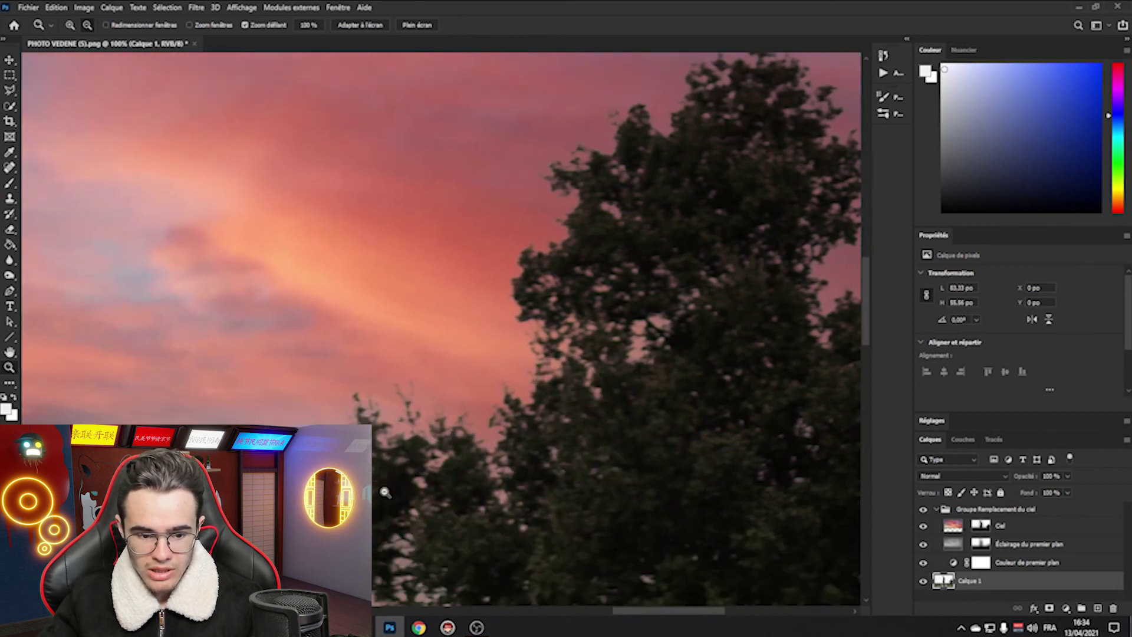
pyautogui.scroll(-3, 420, 440)
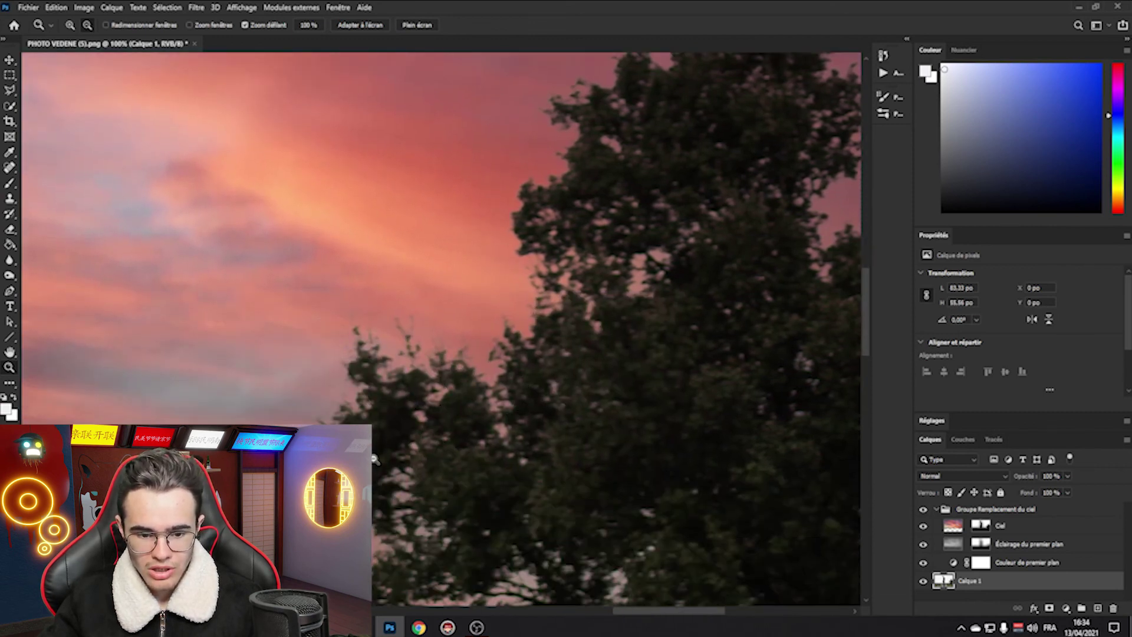
pyautogui.scroll(-3, 378, 442)
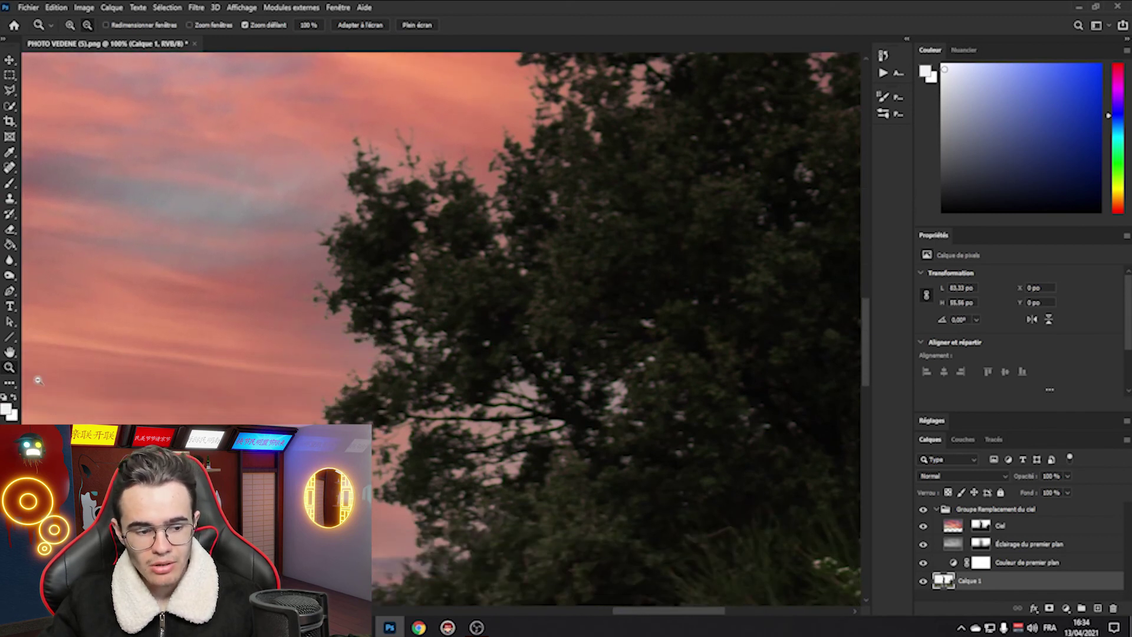
pyautogui.keyDown('alt'); pyautogui.click(197, 111); pyautogui.keyUp('alt')
pyautogui.keyDown('alt'); pyautogui.click(207, 255); pyautogui.keyUp('alt')
pyautogui.keyDown('alt'); pyautogui.click(207, 255); pyautogui.keyUp('alt')
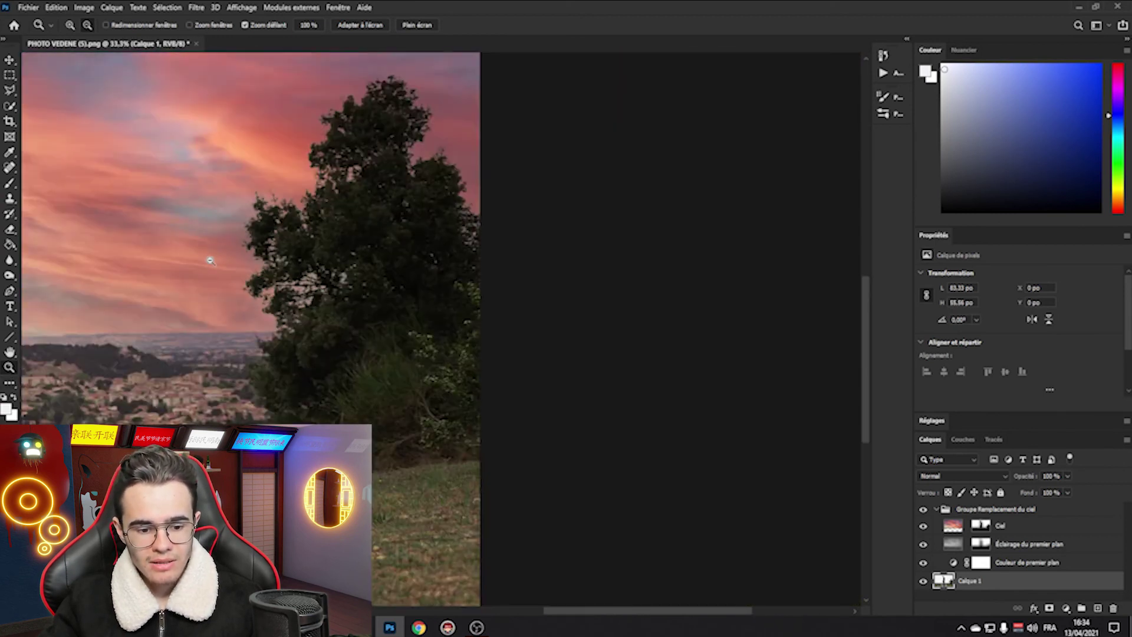
pyautogui.keyDown('alt'); pyautogui.click(302, 314); pyautogui.keyUp('alt')
pyautogui.click(9, 59)
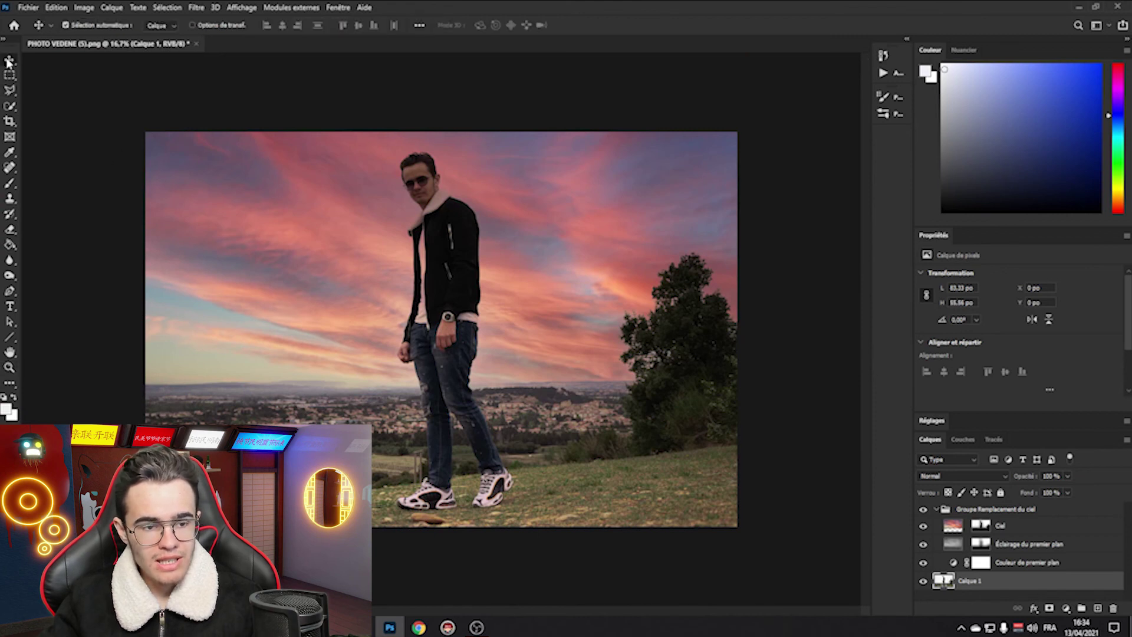